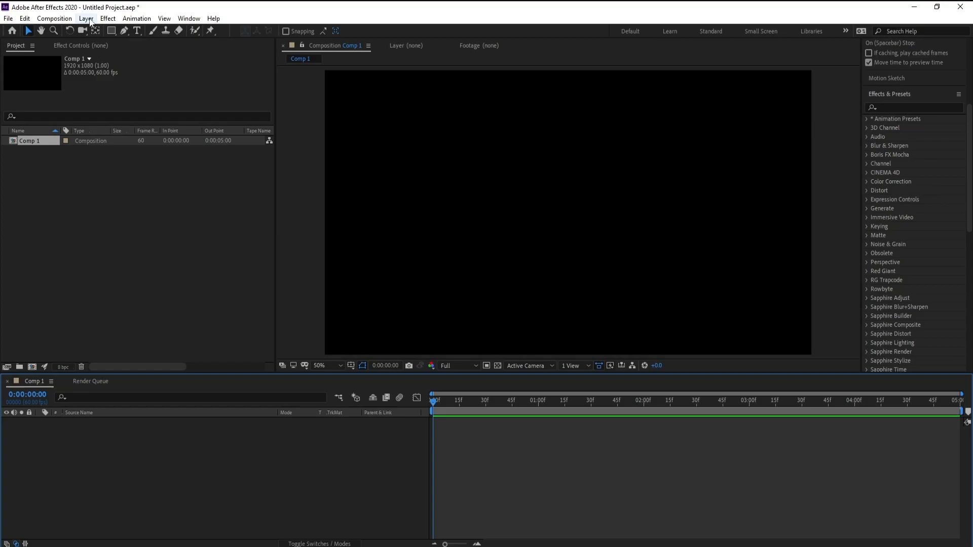
Add a black solid layer at composition size to Comp 1.
{"action": "mouse_move", "coordinate": [99, 30]}
{"action": "left_click", "coordinate": [265, 43]}
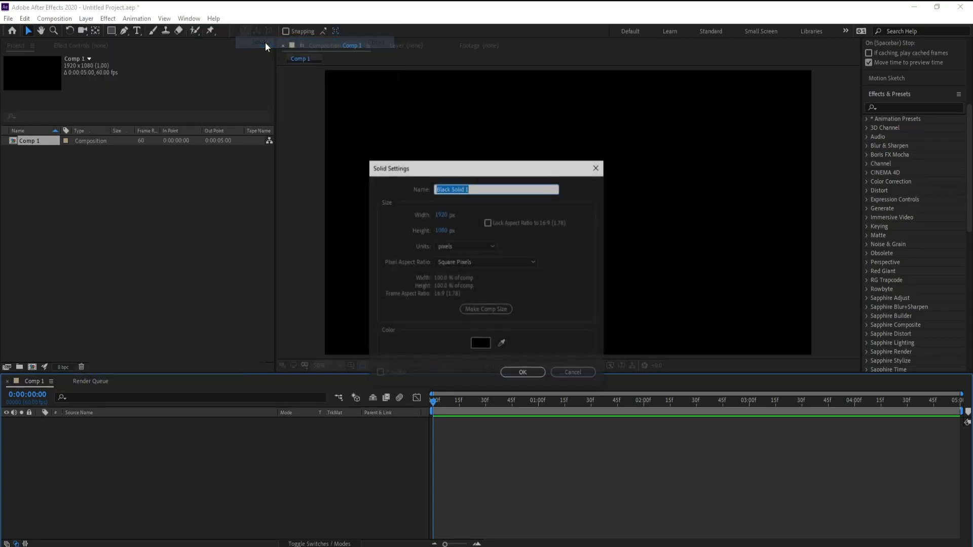
{"action": "left_click", "coordinate": [524, 376]}
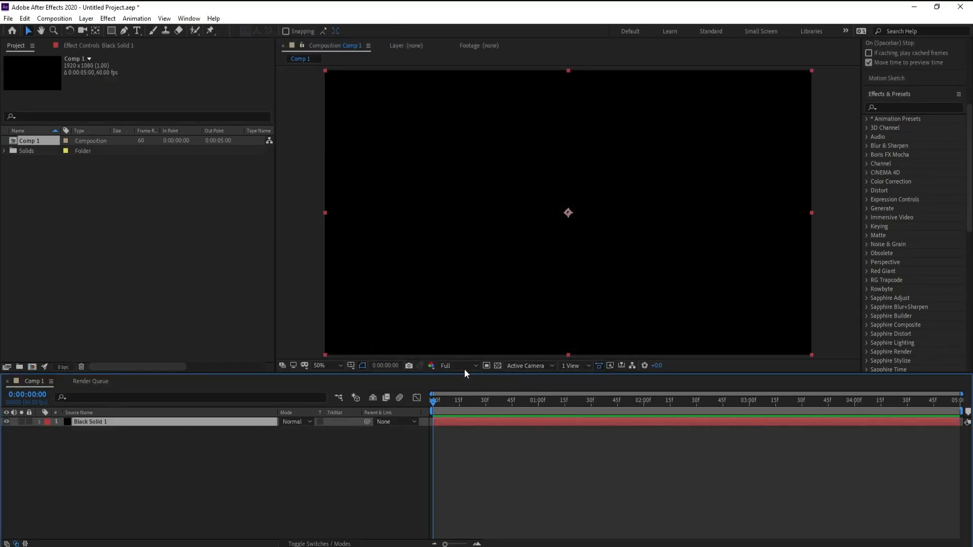
Apply the RG Trapcode Particular effect to the black solid and scrub the playhead to 0:00:01:06.
{"action": "left_click", "coordinate": [114, 21]}
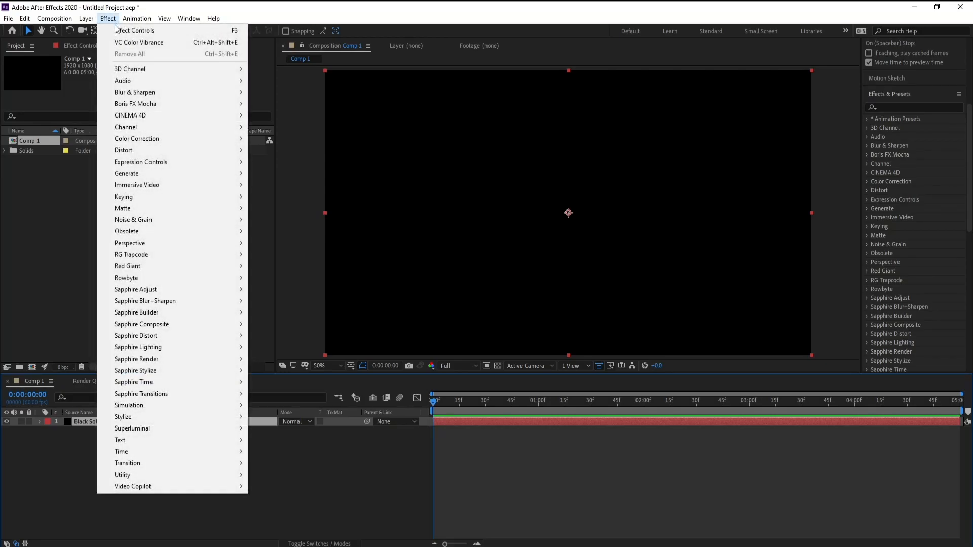
{"action": "mouse_move", "coordinate": [185, 257]}
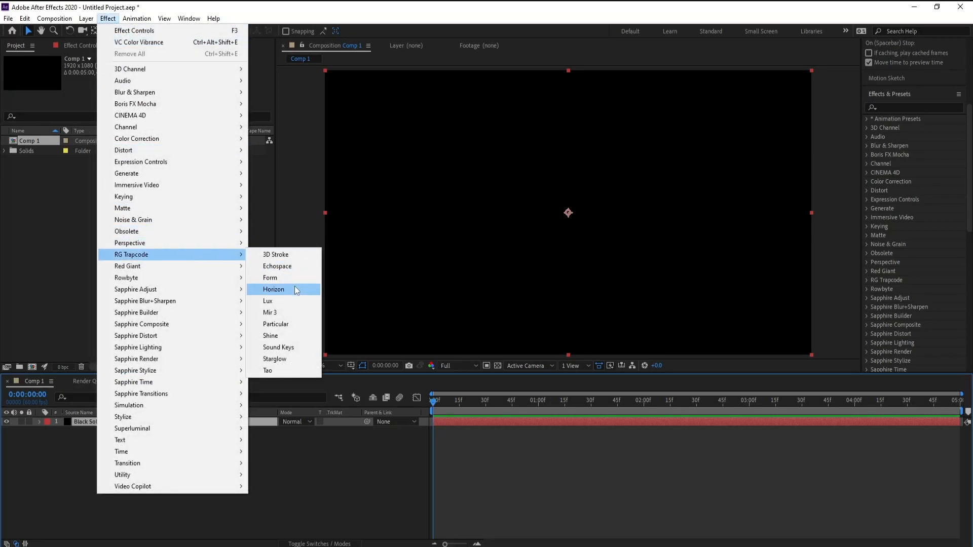
{"action": "left_click", "coordinate": [296, 325]}
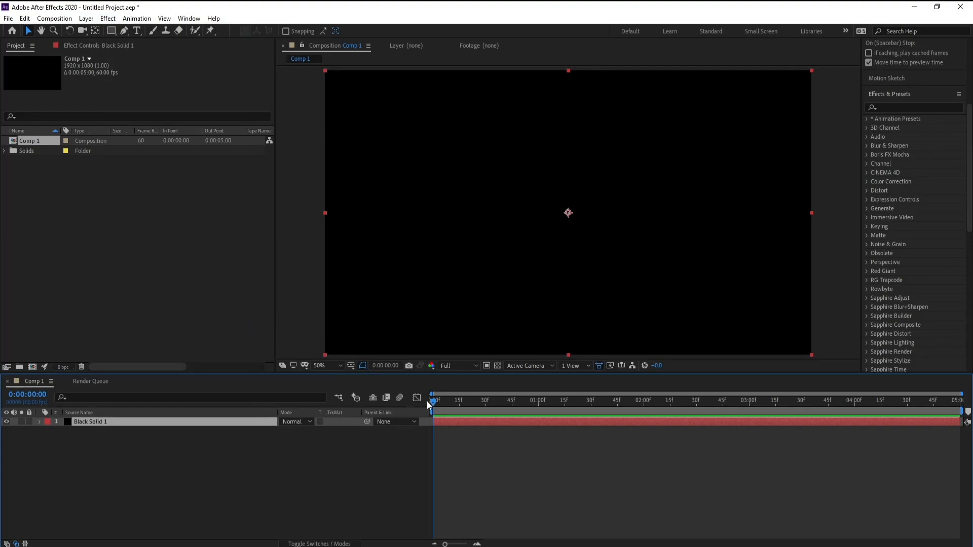
{"action": "left_click_drag", "start_coordinate": [494, 404], "coordinate": [549, 404]}
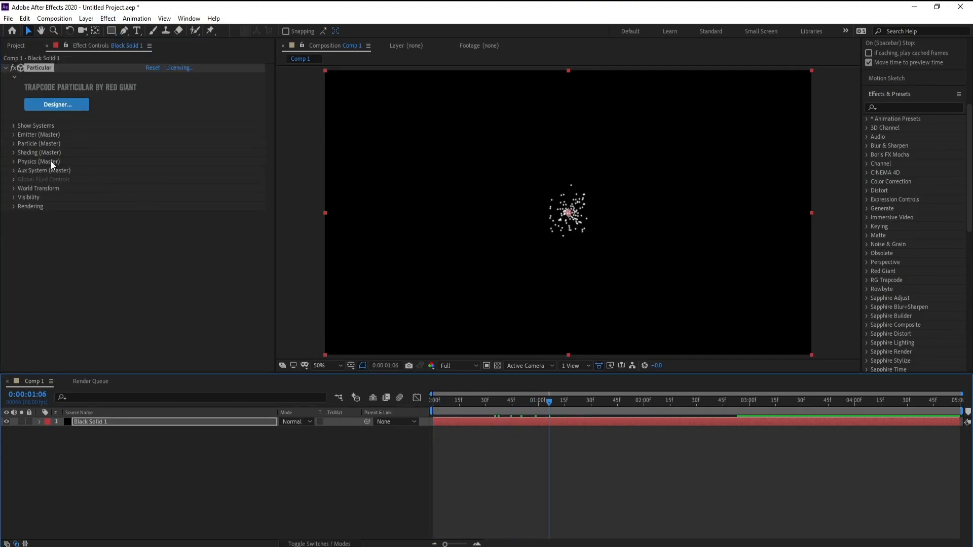
Set the master emitter's Particles/sec to 10000.
{"action": "left_click", "coordinate": [13, 134]}
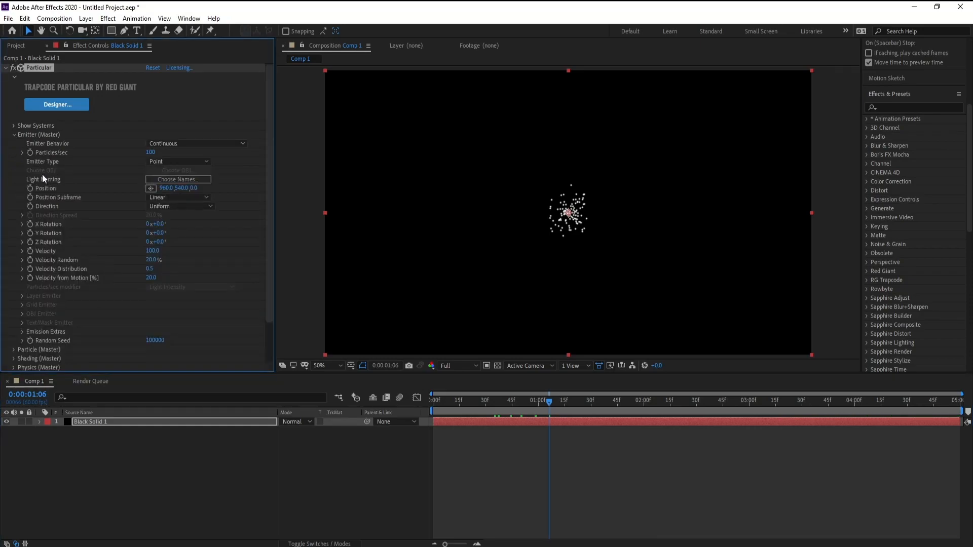
{"action": "left_click", "coordinate": [150, 152]}
{"action": "type", "text": "10000"}
{"action": "key", "text": "Return"}
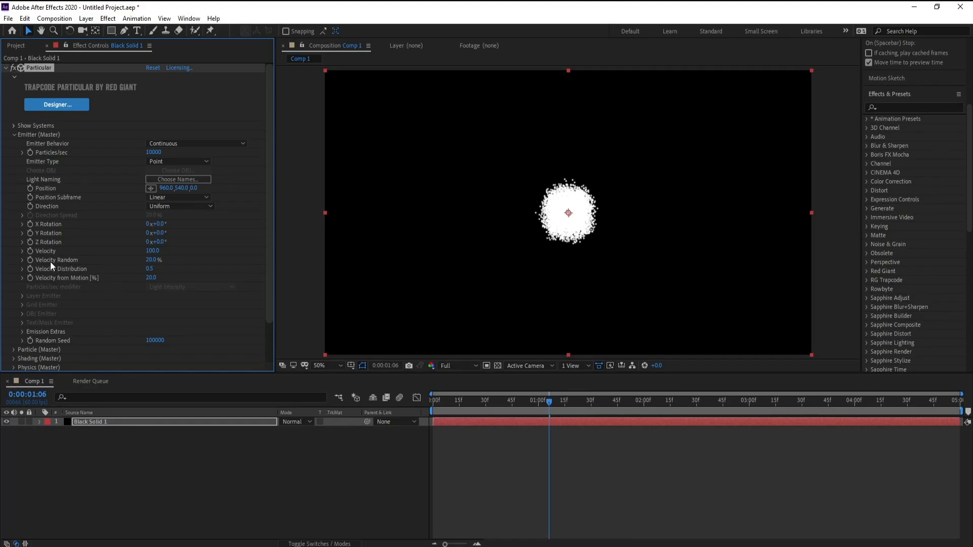
Set the emitter's Velocity, Velocity Random, Velocity Distribution and Velocity from Motion all to 0.
{"action": "left_click", "coordinate": [150, 250]}
{"action": "type", "text": "0"}
{"action": "key", "text": "Tab"}
{"action": "type", "text": "0"}
{"action": "key", "text": "Tab"}
{"action": "type", "text": "0"}
{"action": "key", "text": "Tab"}
{"action": "type", "text": "0"}
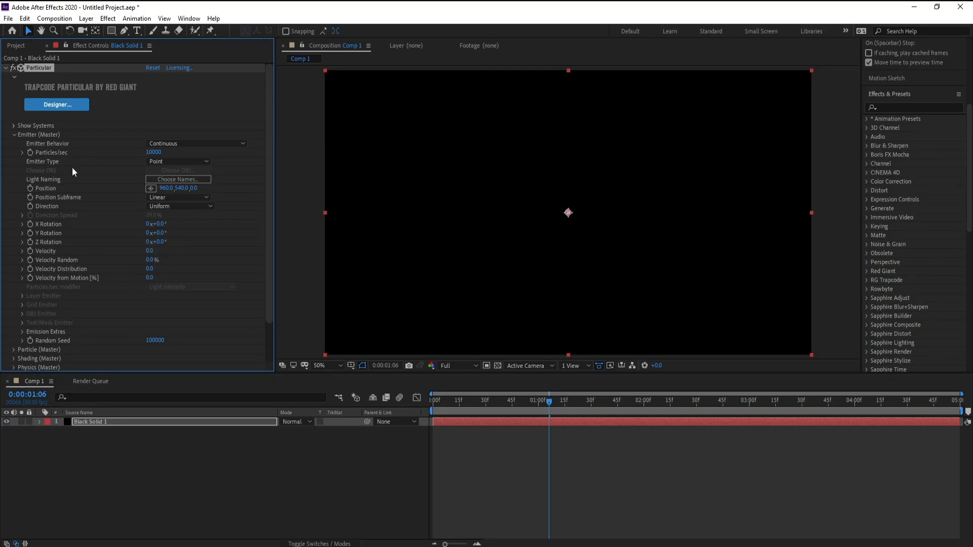
Change the emitter type to Box and its size mode to XYZ Individual.
{"action": "left_click", "coordinate": [172, 162]}
{"action": "left_click", "coordinate": [175, 183]}
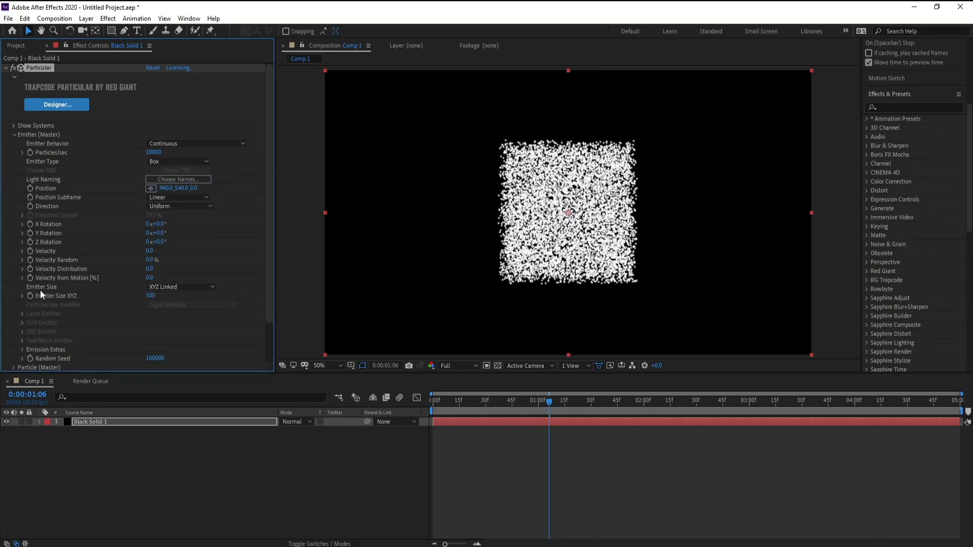
{"action": "left_click", "coordinate": [213, 287]}
{"action": "left_click", "coordinate": [213, 306]}
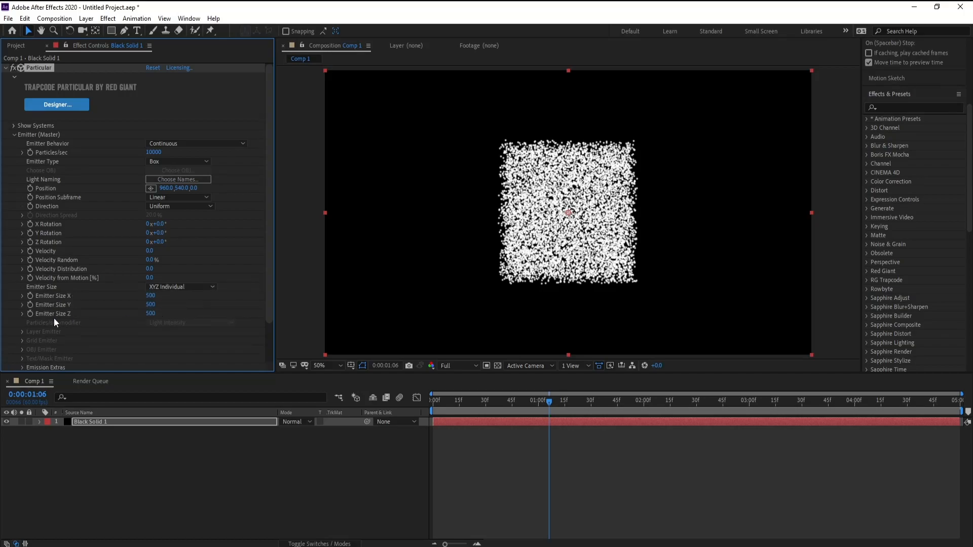
Set Emitter Size Y and Emitter Size Z to 0.
{"action": "left_click", "coordinate": [149, 305]}
{"action": "type", "text": "0"}
{"action": "key", "text": "Return"}
{"action": "left_click", "coordinate": [151, 314]}
{"action": "type", "text": "0"}
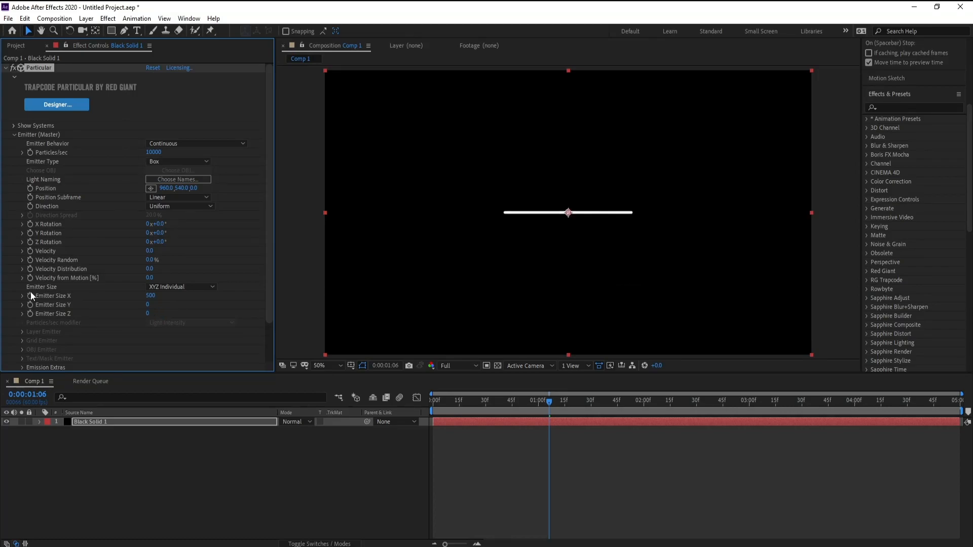
Widen the emitter line to the full frame by setting Emitter Size X to 1920.
{"action": "left_click_drag", "start_coordinate": [151, 296], "coordinate": [294, 318]}
{"action": "left_click_drag", "start_coordinate": [152, 296], "coordinate": [227, 296]}
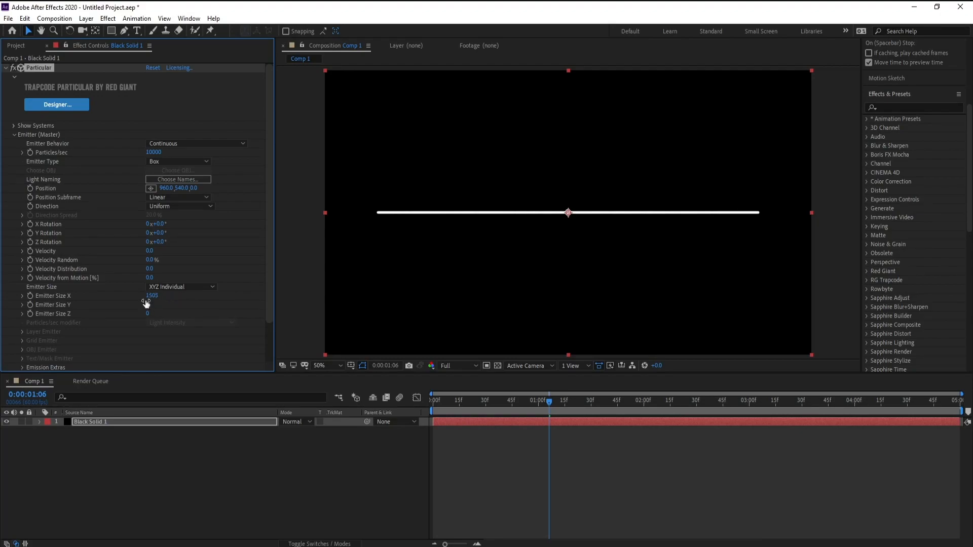
{"action": "left_click", "coordinate": [152, 295]}
{"action": "type", "text": "1920"}
{"action": "key", "text": "Return"}
Add an emitter Position keyframe at 0:00:02:00 and reveal the solid layer's keyframes in the timeline.
{"action": "left_click_drag", "start_coordinate": [543, 406], "coordinate": [494, 393]}
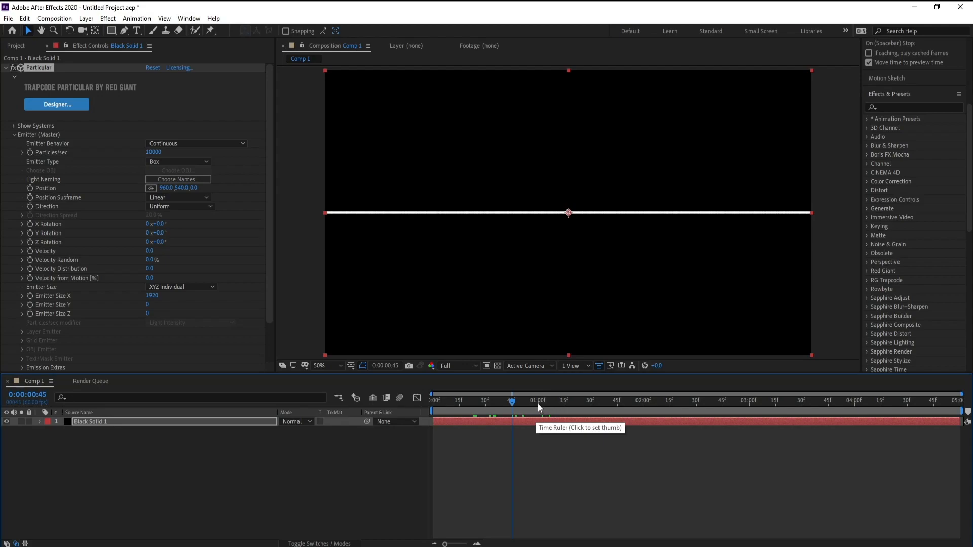
{"action": "left_click", "coordinate": [643, 402]}
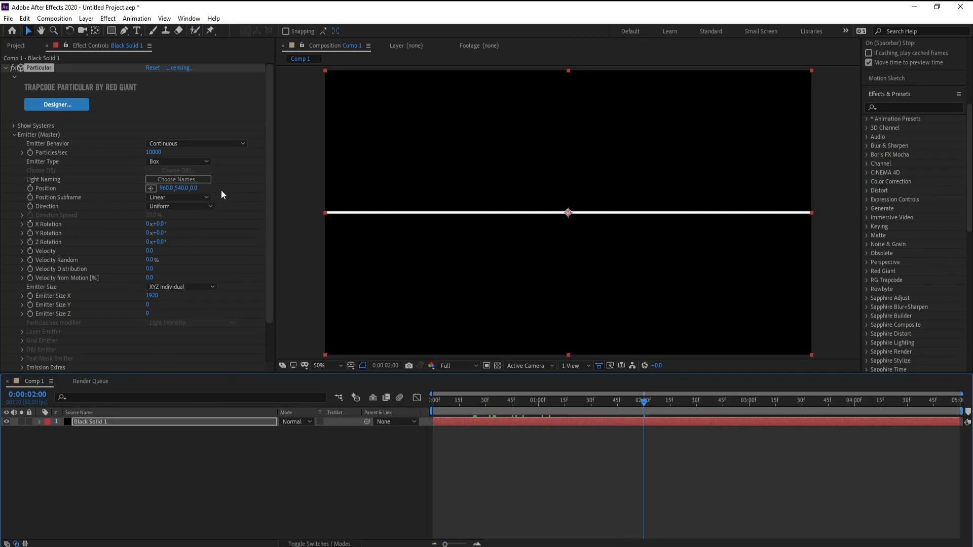
{"action": "left_click", "coordinate": [31, 189]}
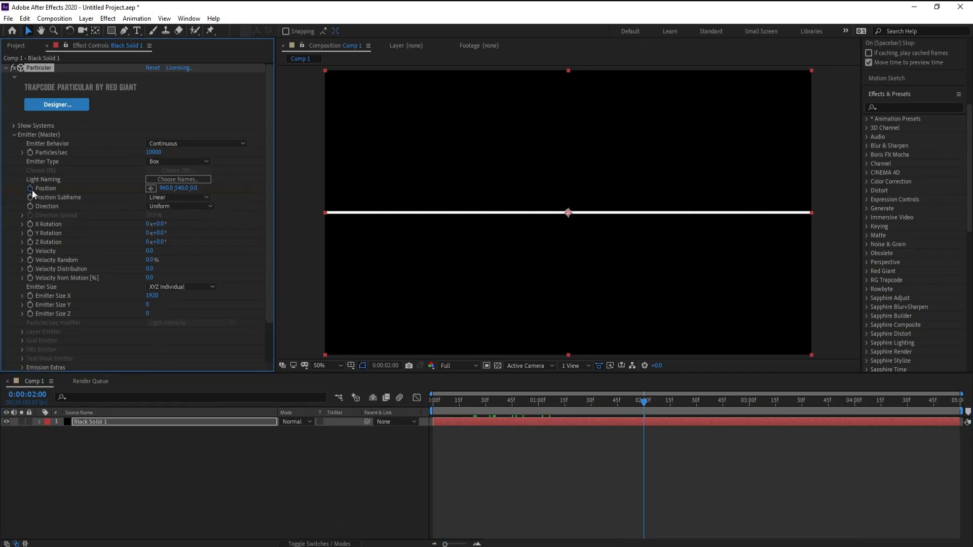
{"action": "left_click", "coordinate": [105, 424]}
{"action": "key", "text": "u"}
Keyframe the emitter's Y position up past the frame's top edge at 0:00:00:00, and scrub through the motion to 0:00:01:59.
{"action": "left_click_drag", "start_coordinate": [461, 399], "coordinate": [316, 403]}
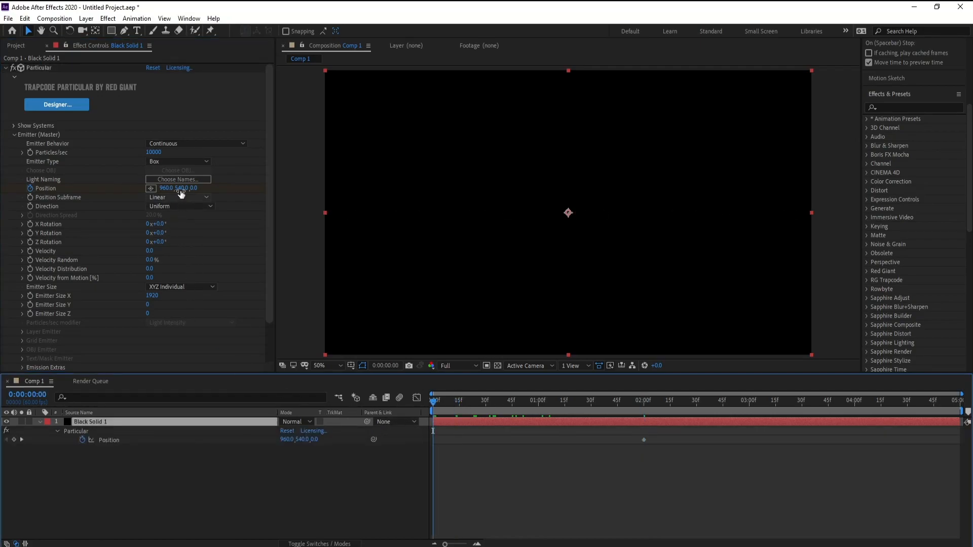
{"action": "left_click", "coordinate": [181, 193]}
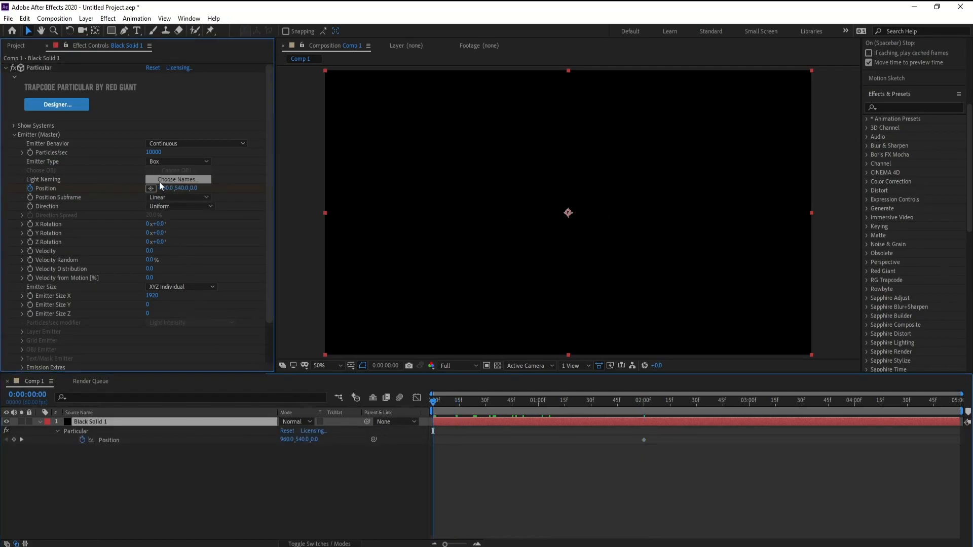
{"action": "left_click_drag", "start_coordinate": [182, 188], "coordinate": [98, 185]}
{"action": "left_click_drag", "start_coordinate": [186, 188], "coordinate": [38, 184]}
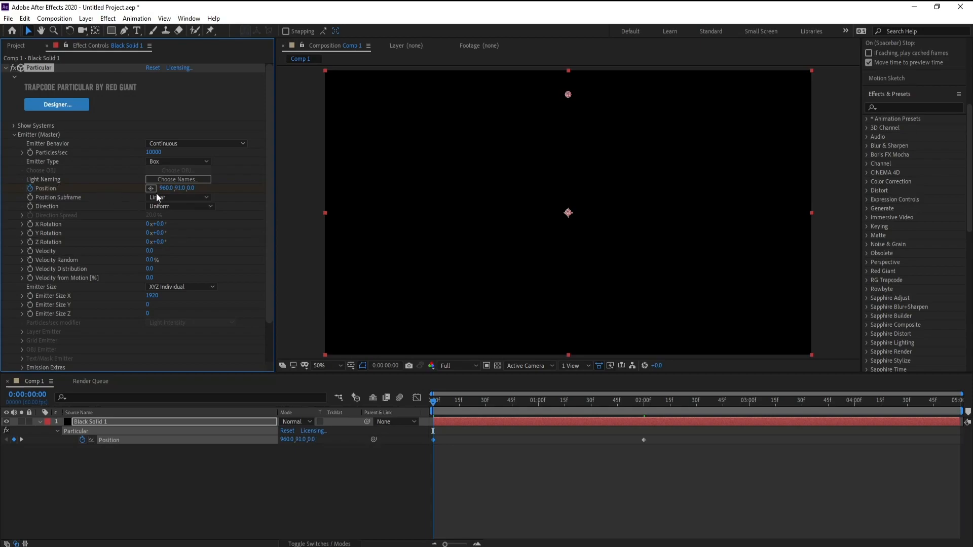
{"action": "left_click_drag", "start_coordinate": [178, 189], "coordinate": [124, 178]}
{"action": "left_click_drag", "start_coordinate": [434, 404], "coordinate": [645, 414]}
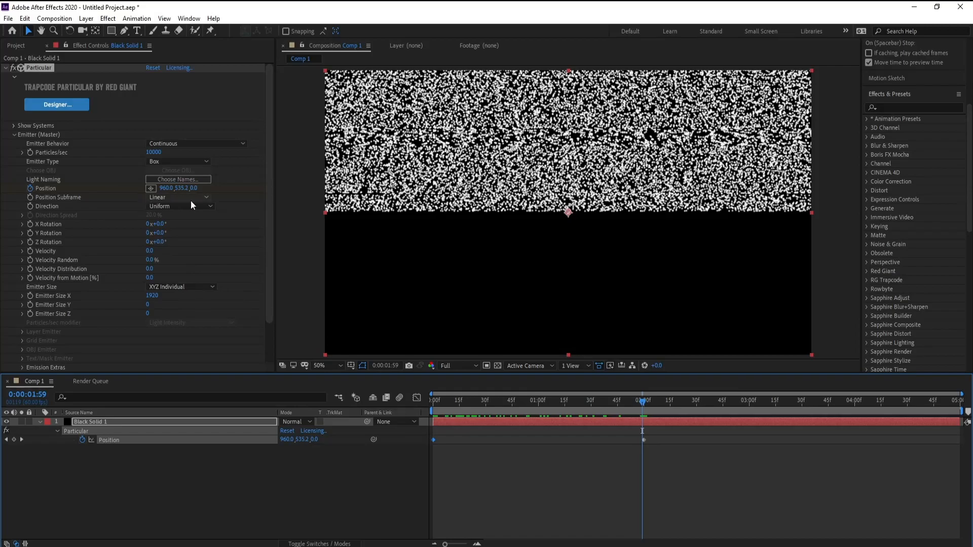
In the master particle settings, set Life to 1 second and Size to 1.
{"action": "left_click", "coordinate": [13, 135]}
{"action": "left_click", "coordinate": [13, 144]}
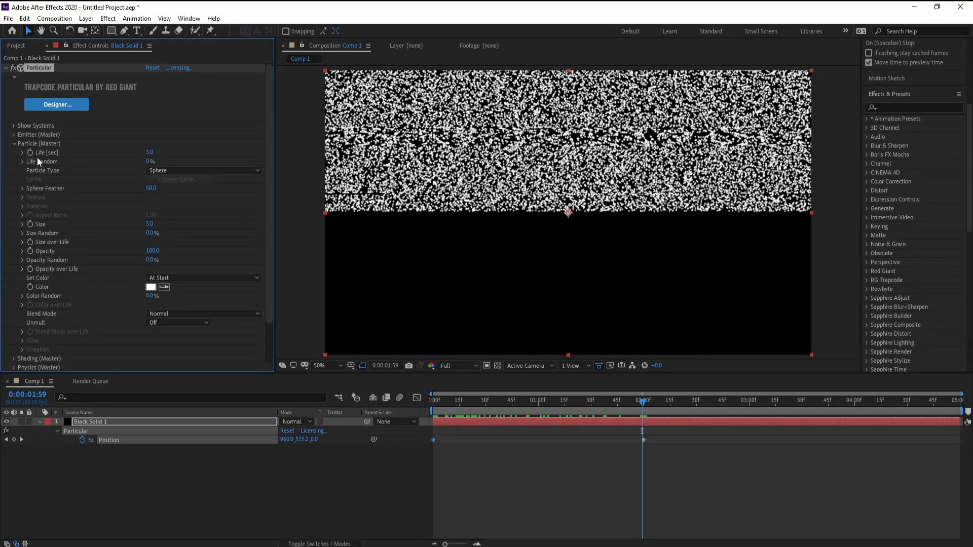
{"action": "left_click", "coordinate": [151, 152]}
{"action": "type", "text": "1"}
{"action": "key", "text": "Return"}
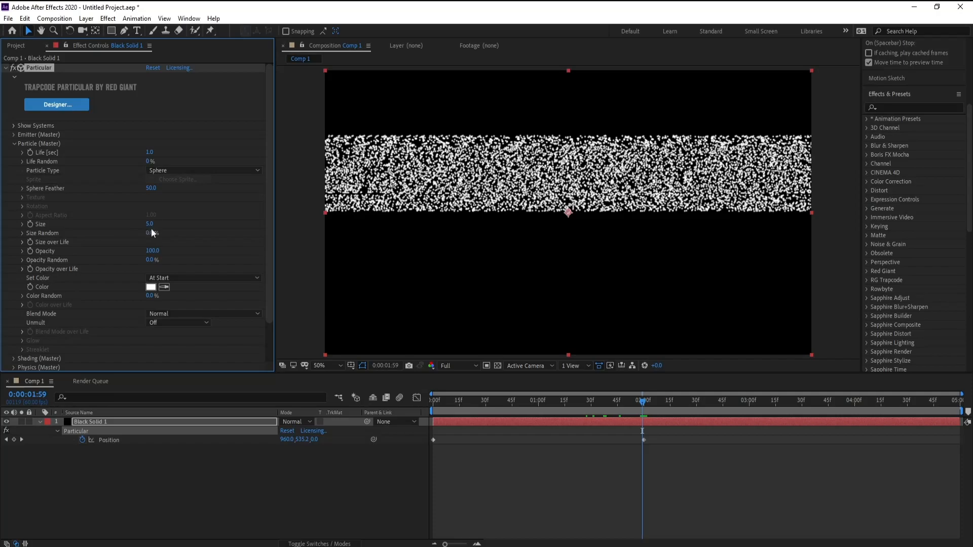
{"action": "left_click", "coordinate": [150, 224]}
{"action": "type", "text": "1"}
{"action": "key", "text": "Return"}
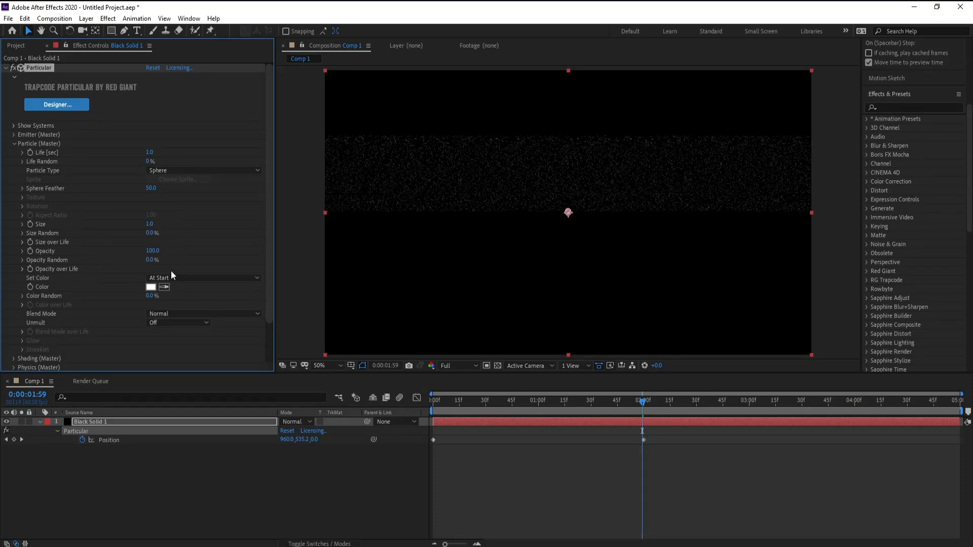
Set the particles' Opacity Random to 27% and Size Random to 24%, and scrub the playhead to 0:00:02:38.
{"action": "left_click_drag", "start_coordinate": [149, 262], "coordinate": [161, 260]}
{"action": "left_click_drag", "start_coordinate": [268, 215], "coordinate": [268, 236]}
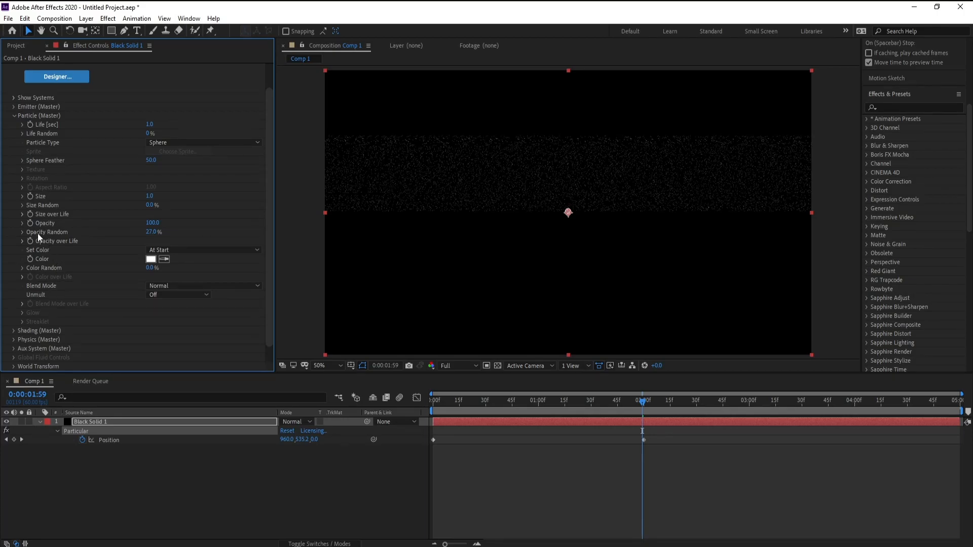
{"action": "left_click_drag", "start_coordinate": [151, 209], "coordinate": [164, 209]}
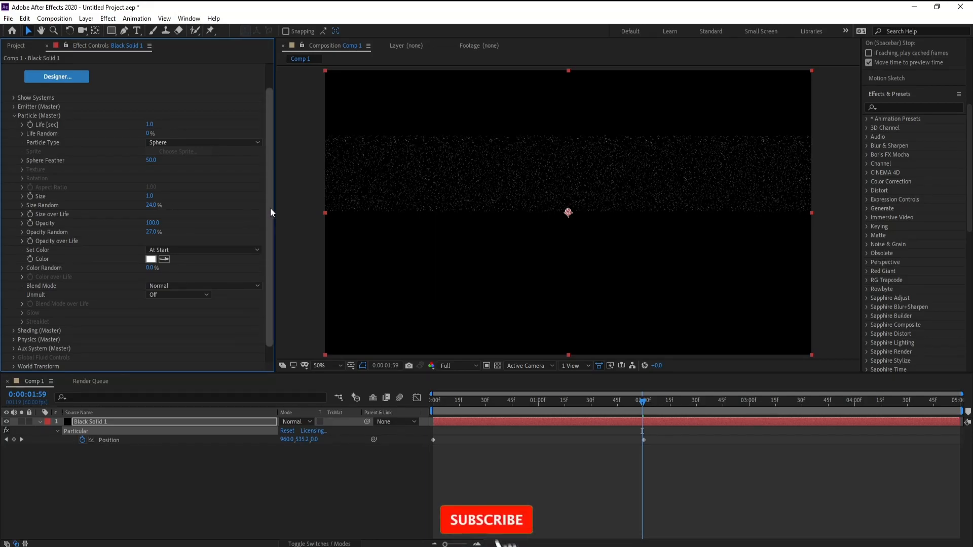
{"action": "left_click_drag", "start_coordinate": [269, 208], "coordinate": [272, 213]}
{"action": "left_click_drag", "start_coordinate": [643, 412], "coordinate": [711, 406]}
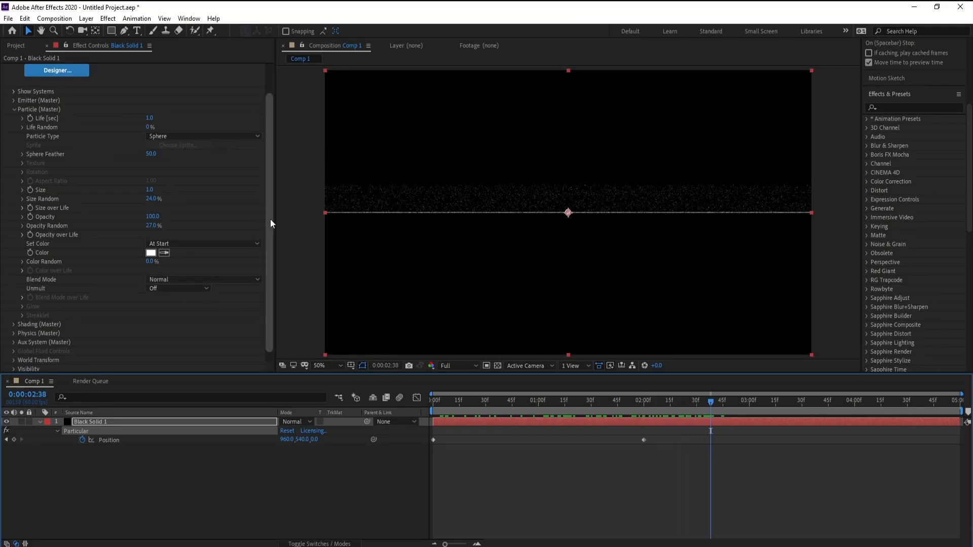
In the Turbulence Field of the Air physics, set Affect Size to 2 and Affect Position to 362.
{"action": "left_click_drag", "start_coordinate": [276, 214], "coordinate": [272, 278]}
{"action": "left_click", "coordinate": [269, 239]}
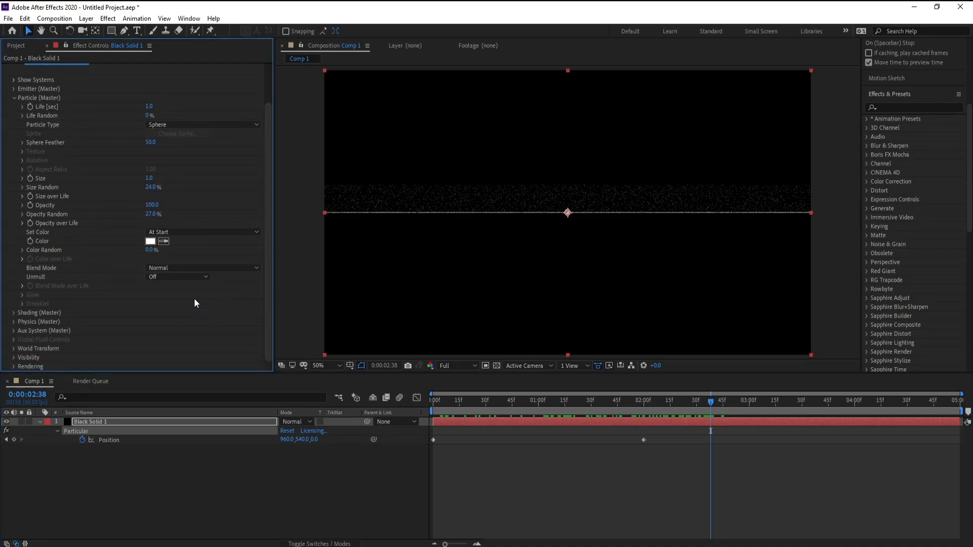
{"action": "left_click", "coordinate": [14, 100]}
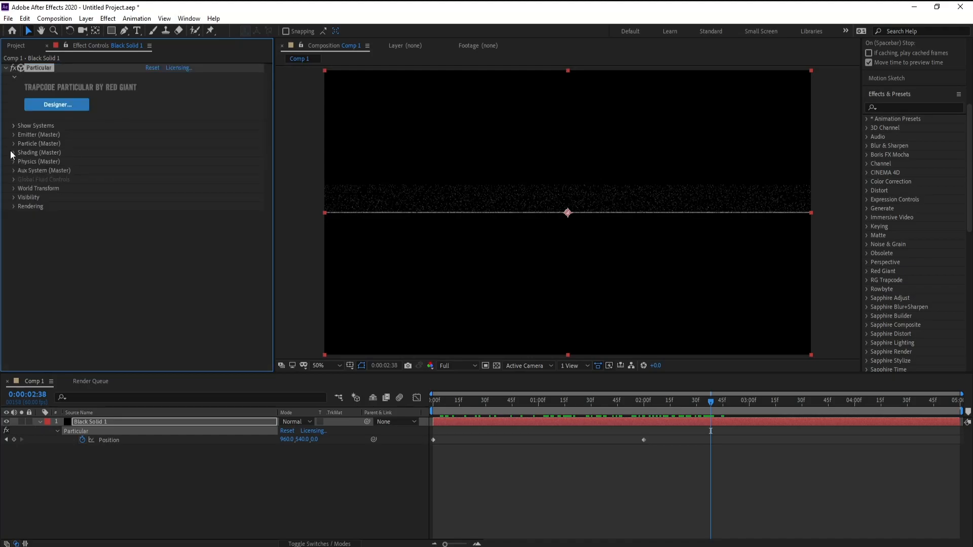
{"action": "left_click", "coordinate": [14, 162]}
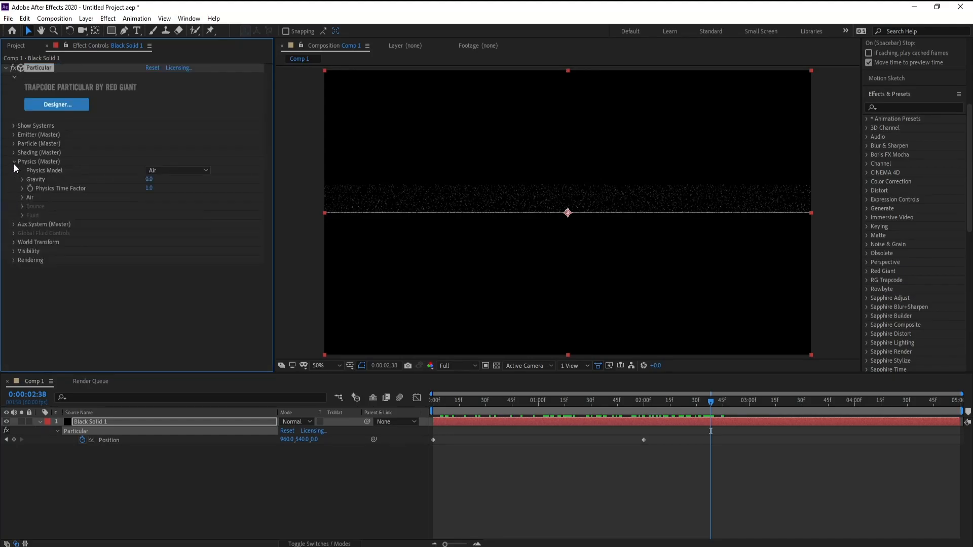
{"action": "left_click", "coordinate": [22, 198]}
{"action": "scroll", "coordinate": [270, 230], "scroll_direction": "down", "scroll_amount": 1}
{"action": "left_click", "coordinate": [29, 295]}
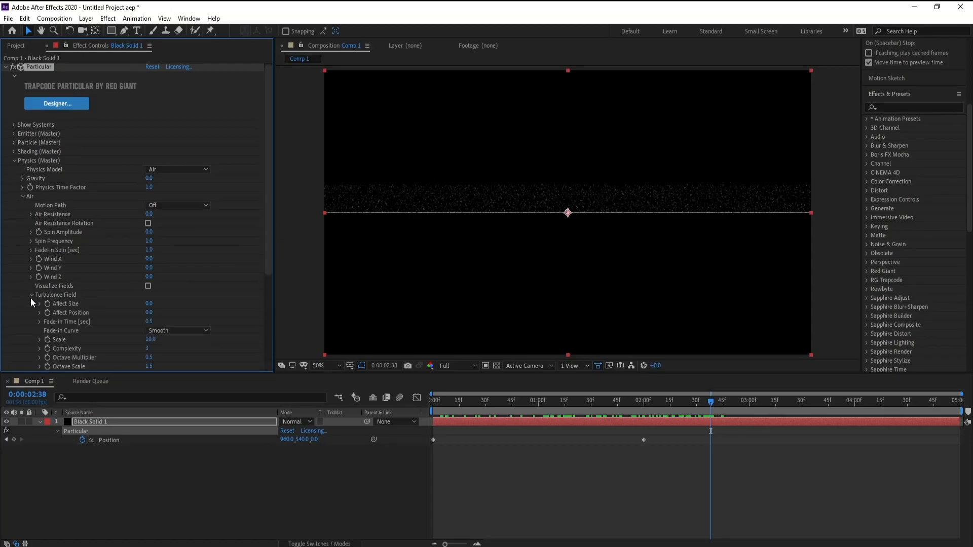
{"action": "scroll", "coordinate": [30, 298], "scroll_direction": "down", "scroll_amount": 3}
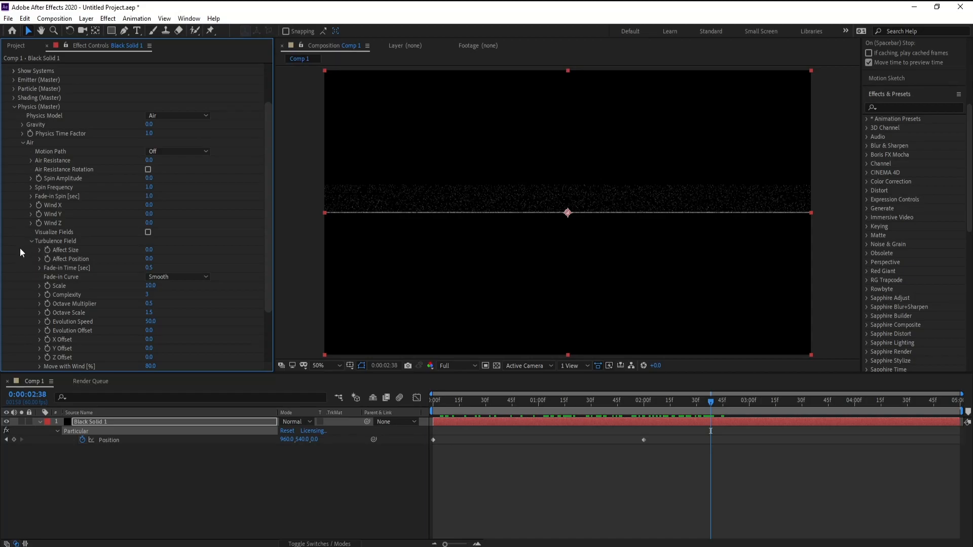
{"action": "left_click_drag", "start_coordinate": [269, 266], "coordinate": [270, 302]}
{"action": "left_click", "coordinate": [150, 196]}
{"action": "type", "text": "2"}
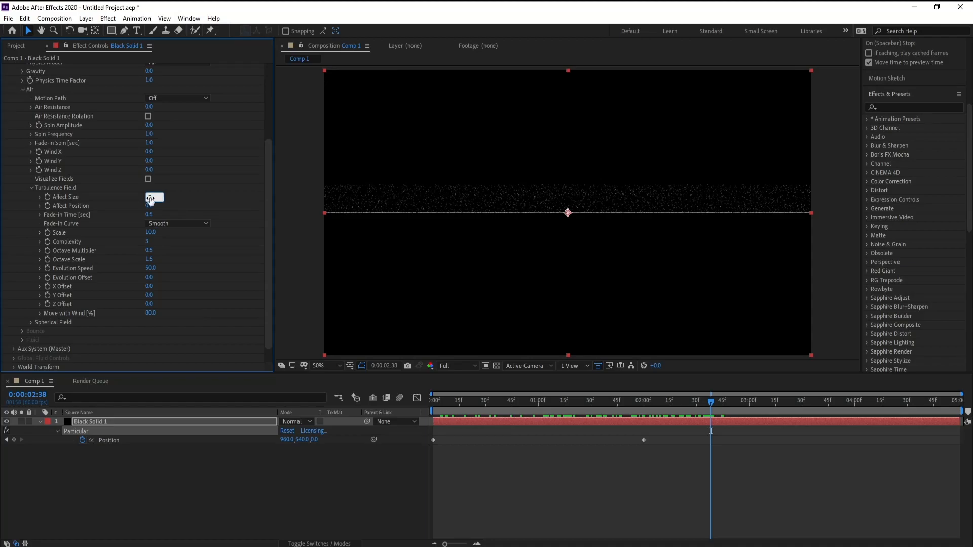
{"action": "left_click_drag", "start_coordinate": [149, 205], "coordinate": [336, 214]}
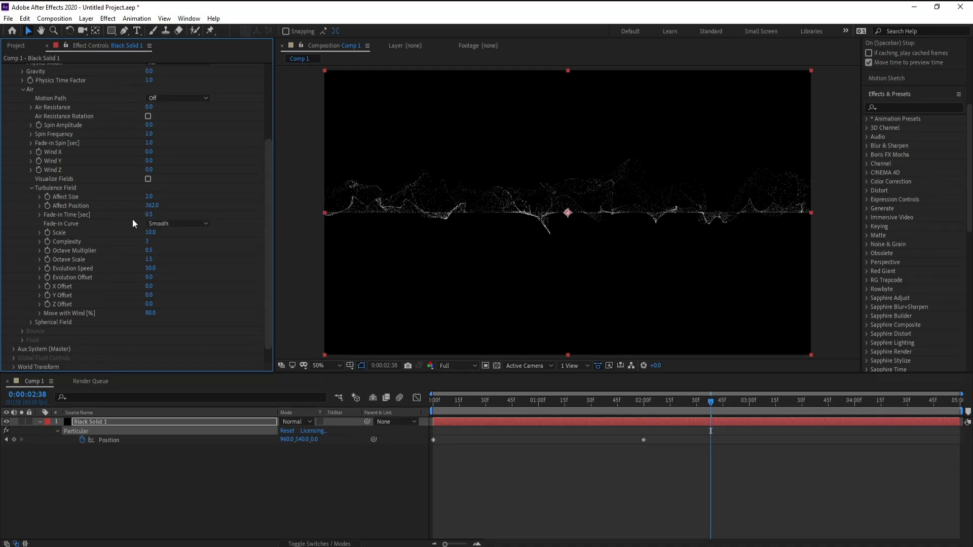
Set the Turbulence Field's Fade-in Time to 0 seconds and scrub back to 0:00:01:54 to preview it.
{"action": "left_click", "coordinate": [149, 214]}
{"action": "type", "text": "0"}
{"action": "key", "text": "Return"}
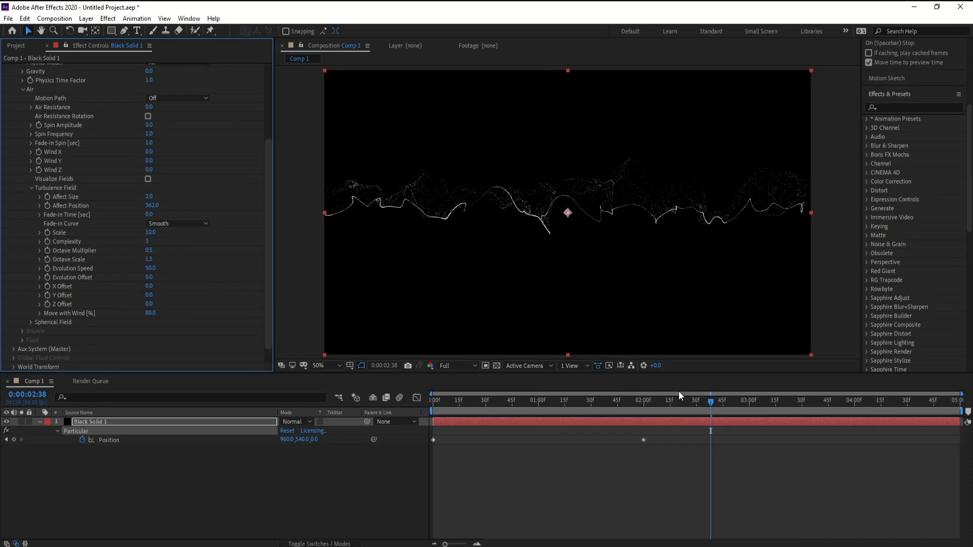
{"action": "left_click_drag", "start_coordinate": [710, 406], "coordinate": [631, 406]}
{"action": "left_click_drag", "start_coordinate": [271, 275], "coordinate": [271, 229]}
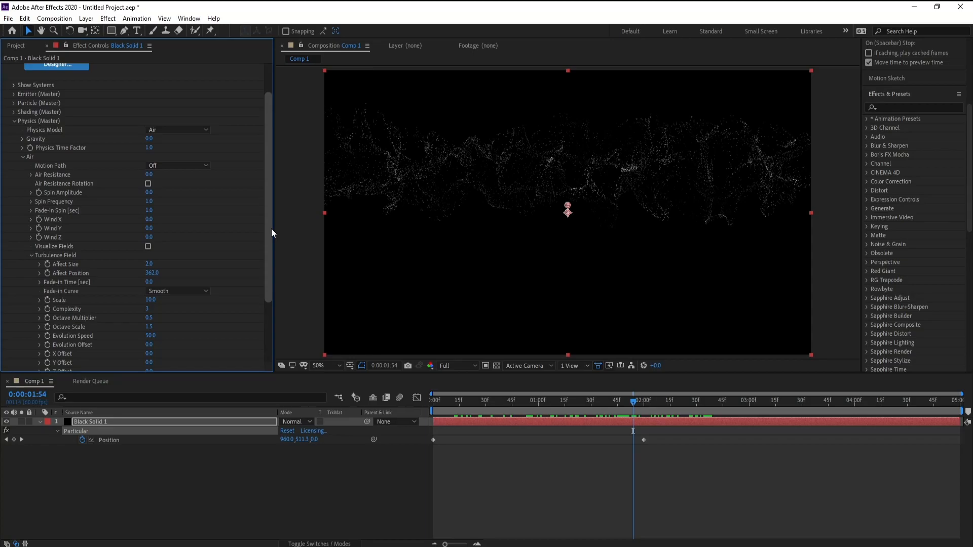
Set the master Aux System to emit Continuously and preview the particles at 0:00:01:47.
{"action": "left_click", "coordinate": [13, 121]}
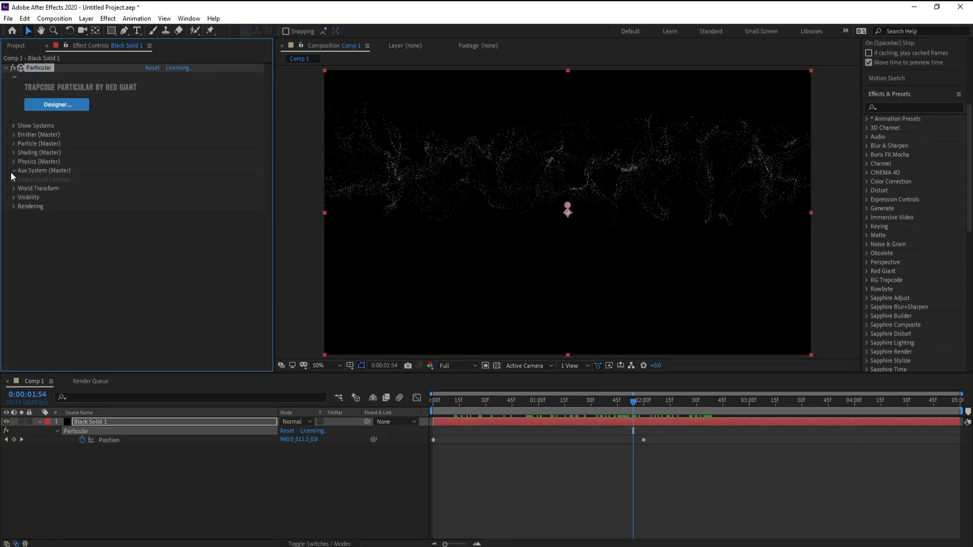
{"action": "left_click", "coordinate": [12, 171]}
{"action": "left_click", "coordinate": [161, 124]}
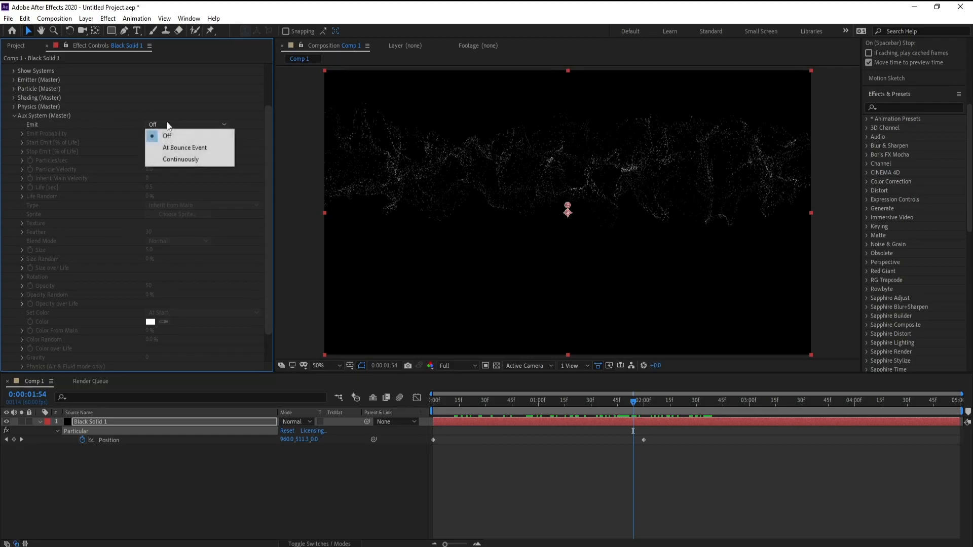
{"action": "left_click", "coordinate": [167, 161]}
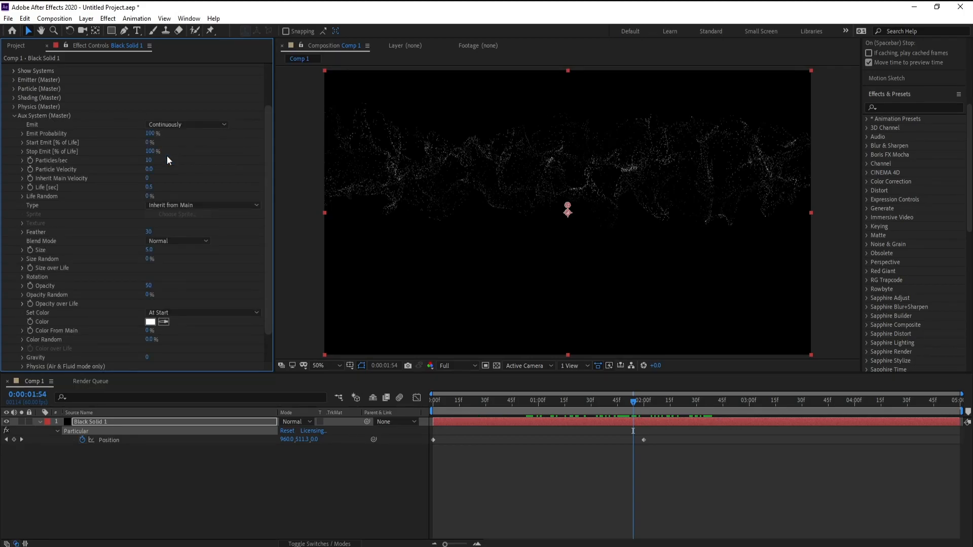
{"action": "mouse_move", "coordinate": [632, 405]}
{"action": "left_mouse_down"}
{"action": "mouse_move", "coordinate": [608, 406]}
{"action": "mouse_move", "coordinate": [620, 404]}
{"action": "left_mouse_up"}
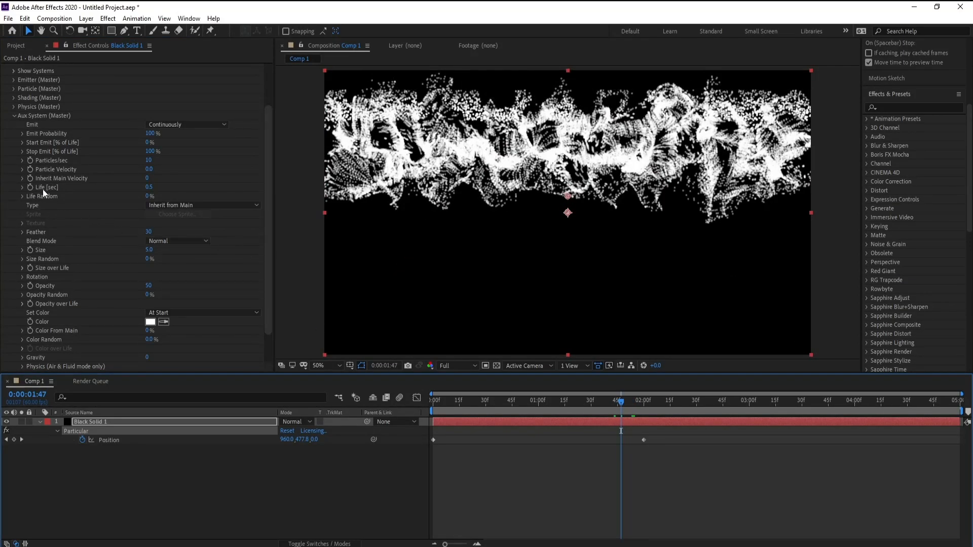
Set the Aux System's Life to 1 second and Size to 1, and preview the particles at 0:00:01:55.
{"action": "left_click", "coordinate": [151, 188]}
{"action": "type", "text": "1"}
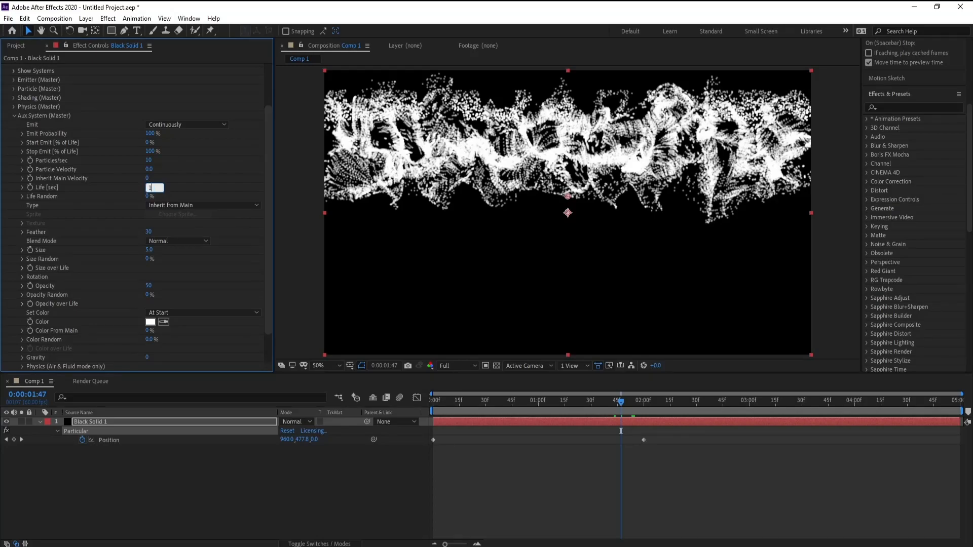
{"action": "key", "text": "Return"}
{"action": "left_click_drag", "start_coordinate": [151, 188], "coordinate": [152, 189]}
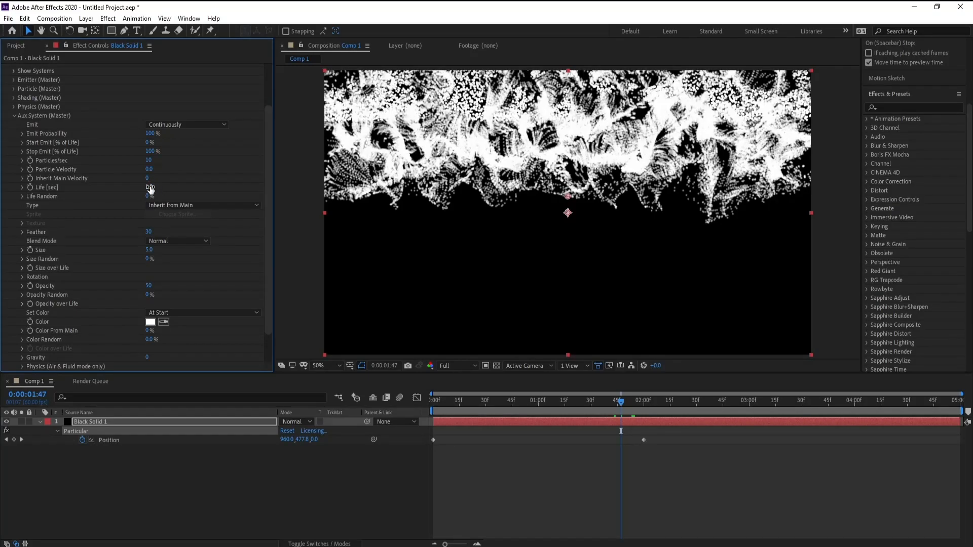
{"action": "left_click", "coordinate": [150, 251]}
{"action": "type", "text": "1"}
{"action": "key", "text": "Return"}
{"action": "mouse_move", "coordinate": [618, 402]}
{"action": "left_mouse_down"}
{"action": "mouse_move", "coordinate": [630, 403]}
{"action": "mouse_move", "coordinate": [586, 405]}
{"action": "mouse_move", "coordinate": [634, 404]}
{"action": "left_mouse_up"}
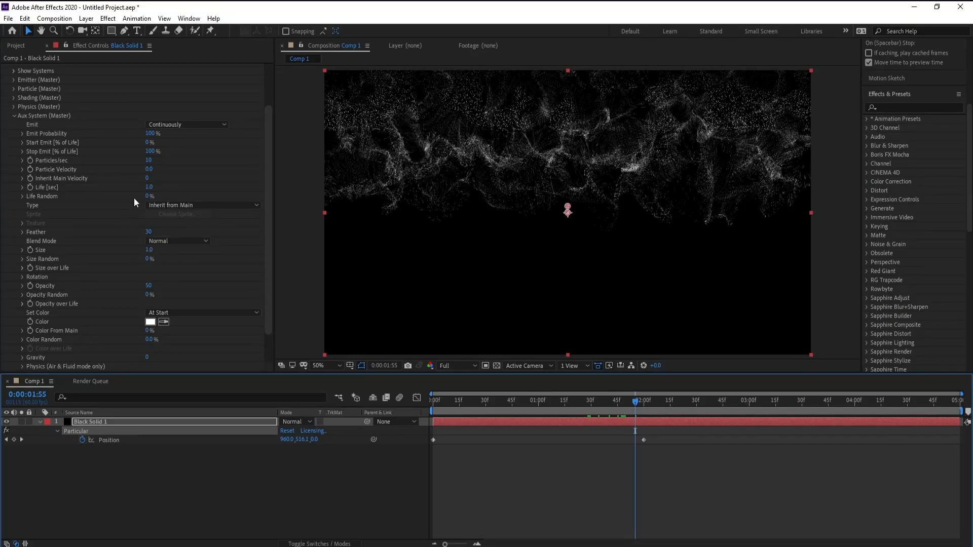
Set the Aux System's Particles/sec to 60 and give its Size over Life the linear descending preset.
{"action": "left_click", "coordinate": [149, 160]}
{"action": "type", "text": "60"}
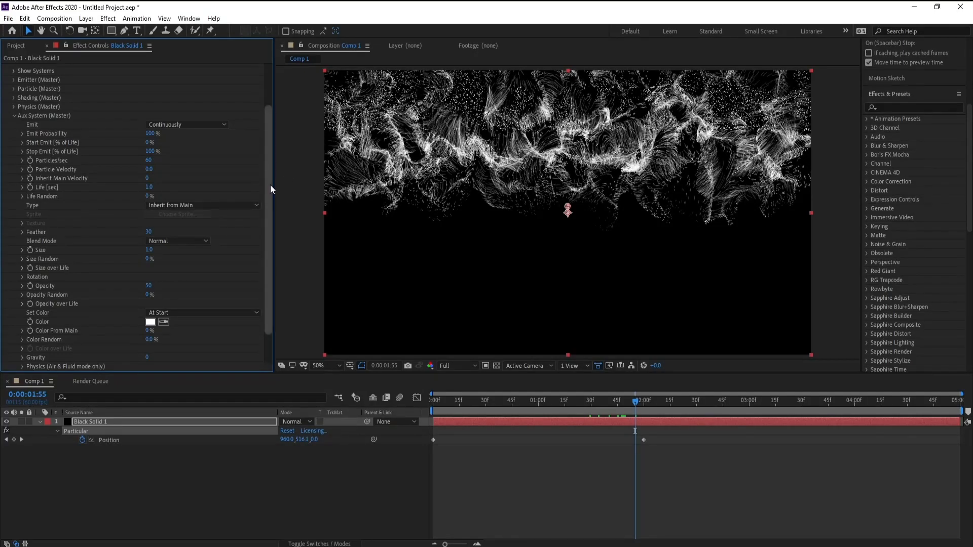
{"action": "left_click_drag", "start_coordinate": [270, 185], "coordinate": [271, 198]}
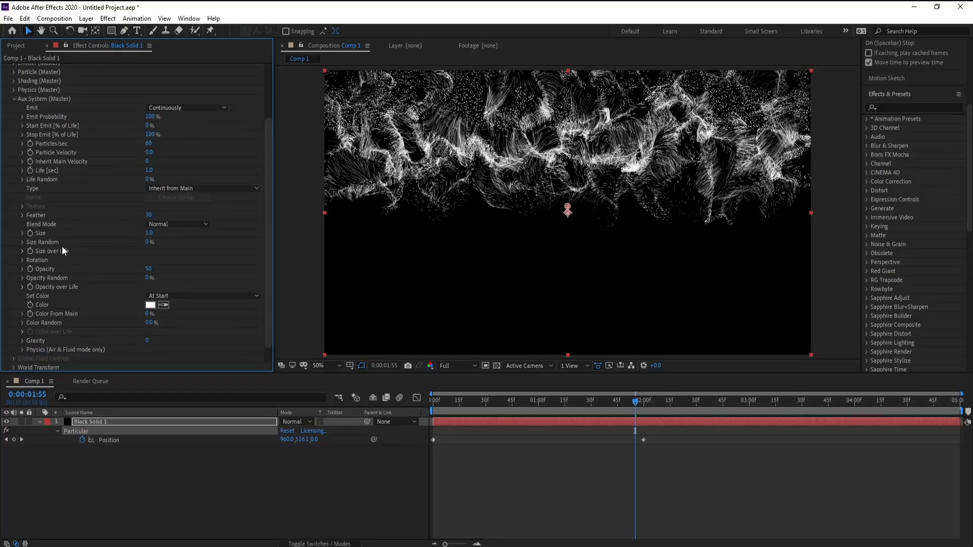
{"action": "left_click", "coordinate": [21, 251]}
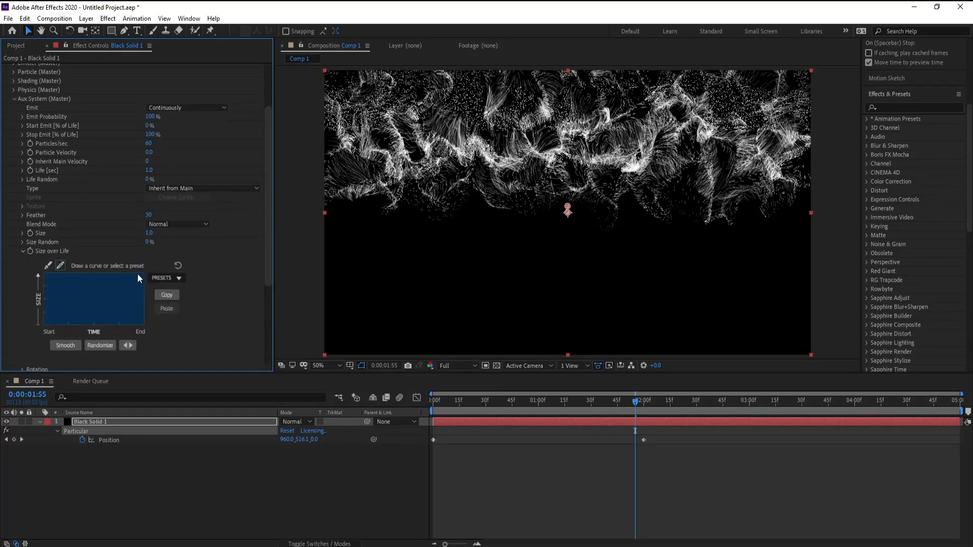
{"action": "left_click", "coordinate": [180, 304]}
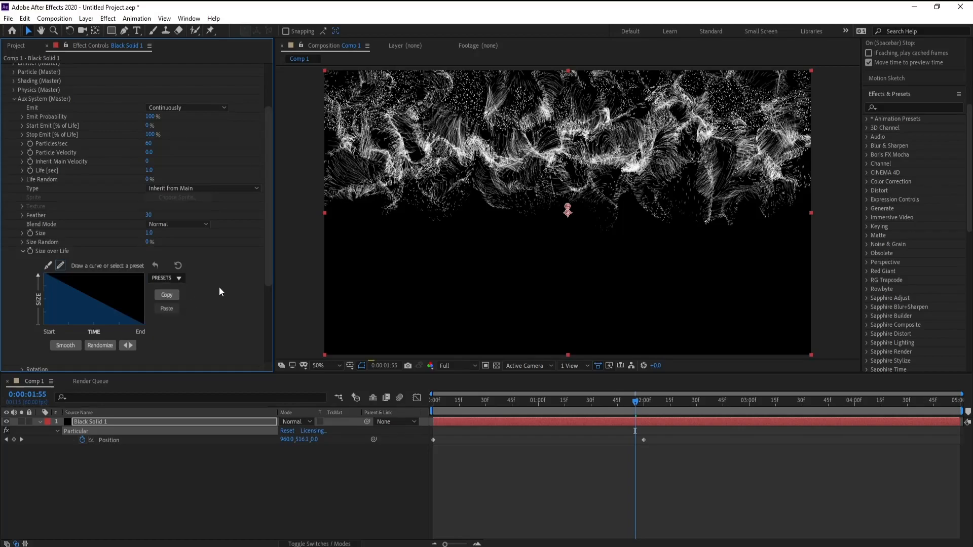
Apply the linear descending preset to the Aux System's Opacity over Life and scrub the animation, stopping at 0:00:02:04.
{"action": "left_click_drag", "start_coordinate": [268, 239], "coordinate": [268, 303]}
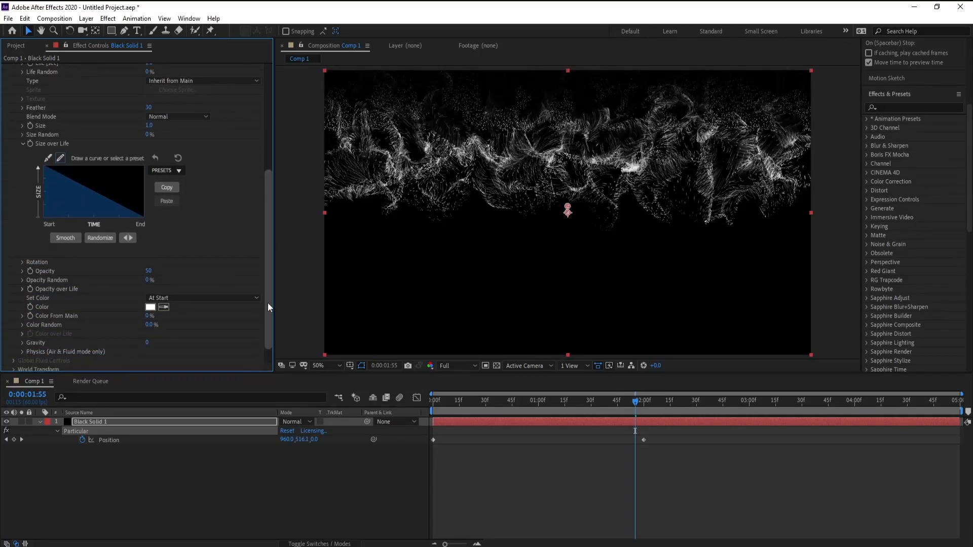
{"action": "left_click", "coordinate": [19, 288]}
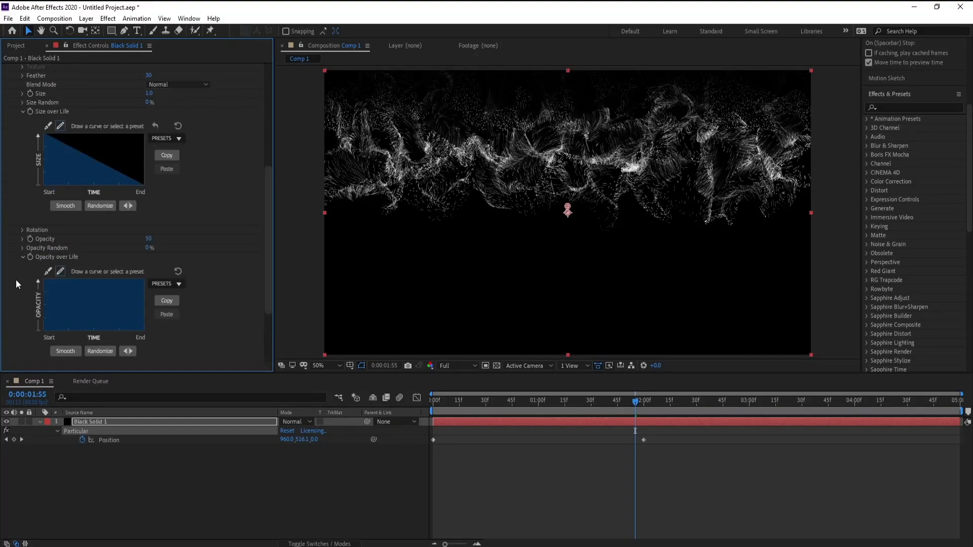
{"action": "left_click", "coordinate": [161, 284]}
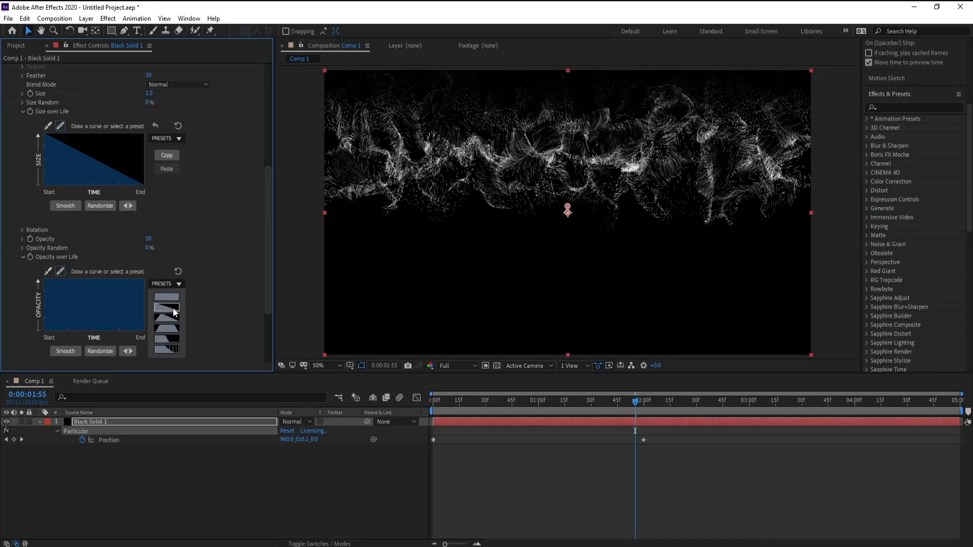
{"action": "left_click", "coordinate": [166, 308]}
{"action": "scroll", "coordinate": [272, 251], "scroll_direction": "down", "scroll_amount": 3}
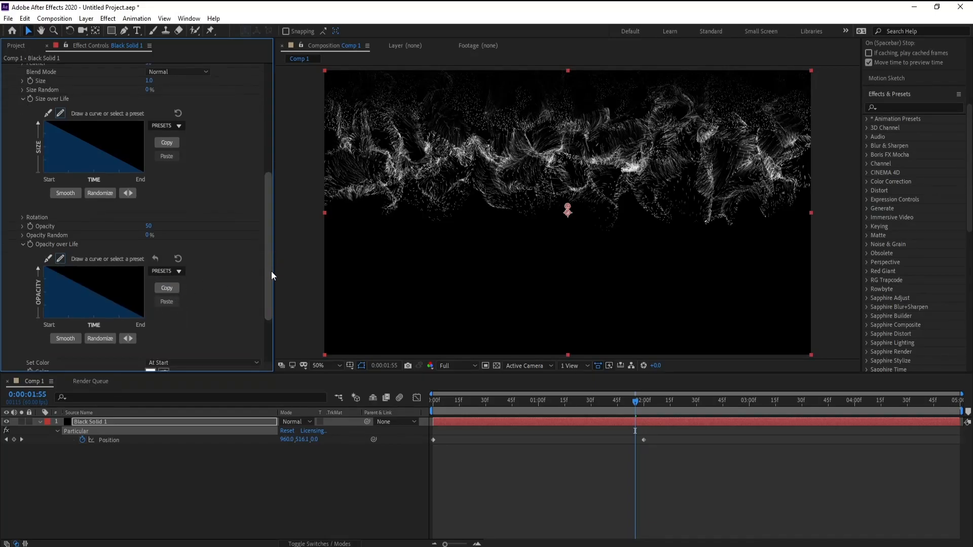
{"action": "left_click_drag", "start_coordinate": [635, 404], "coordinate": [656, 403]}
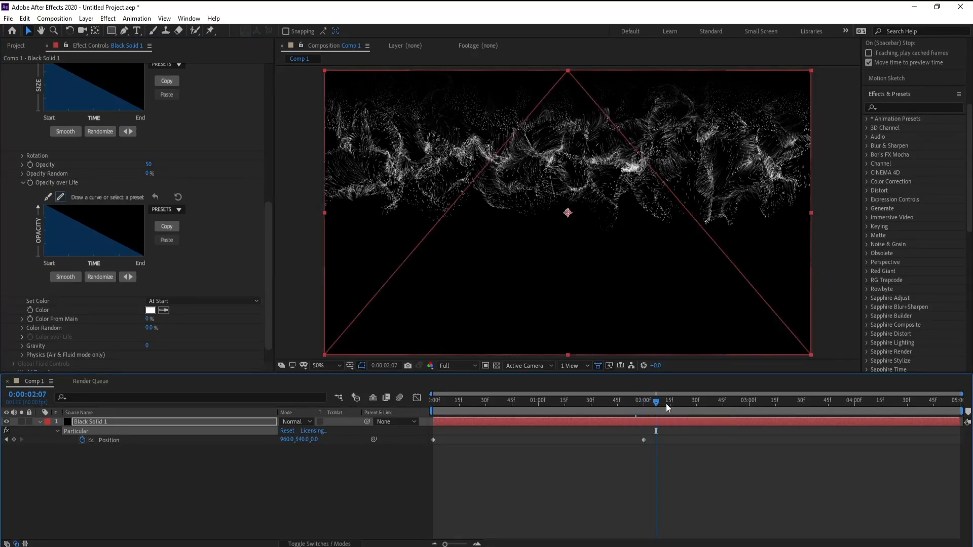
{"action": "left_click", "coordinate": [678, 404]}
{"action": "left_click_drag", "start_coordinate": [679, 404], "coordinate": [652, 412]}
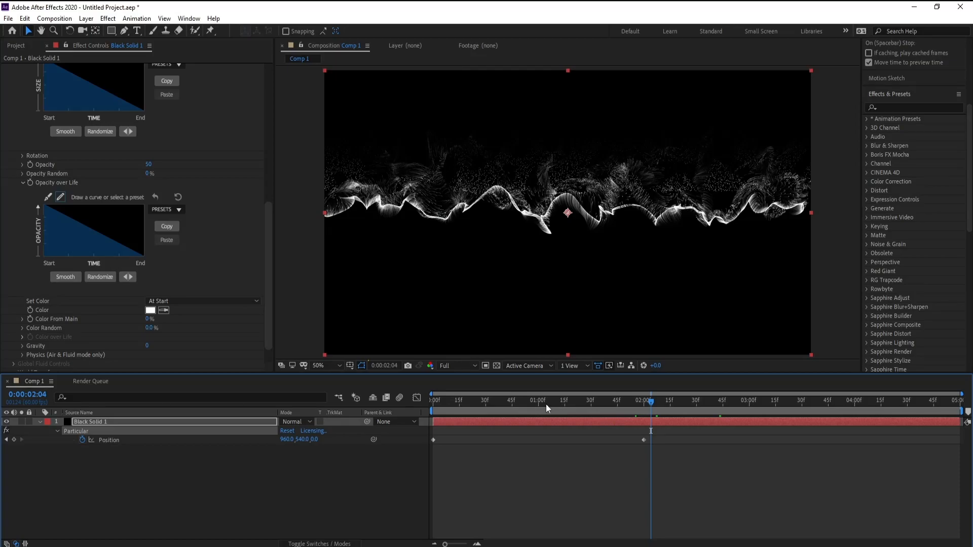
Raise the master emitter's Particles/sec to 100000 and preview the animation from its start up to 0:00:00:53.
{"action": "left_click_drag", "start_coordinate": [267, 241], "coordinate": [284, 81]}
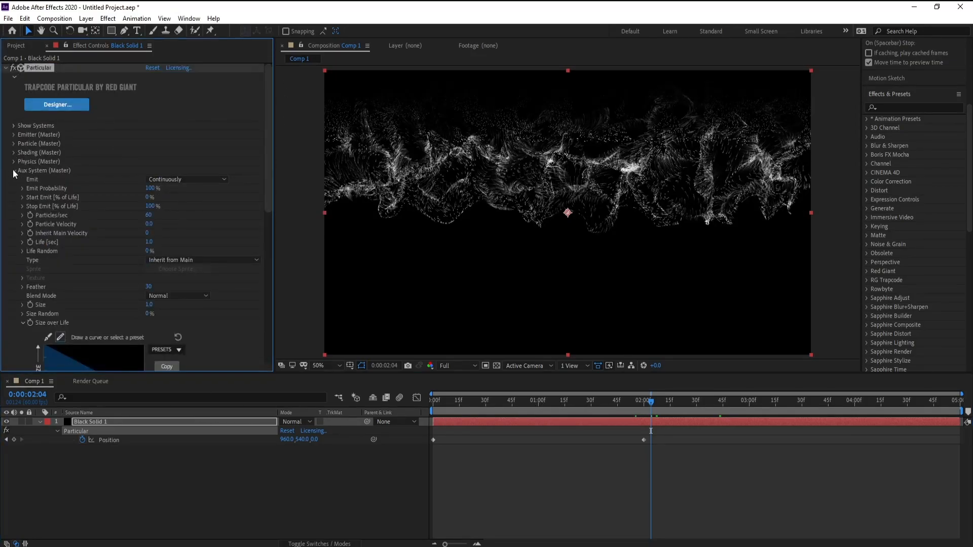
{"action": "left_click", "coordinate": [11, 134]}
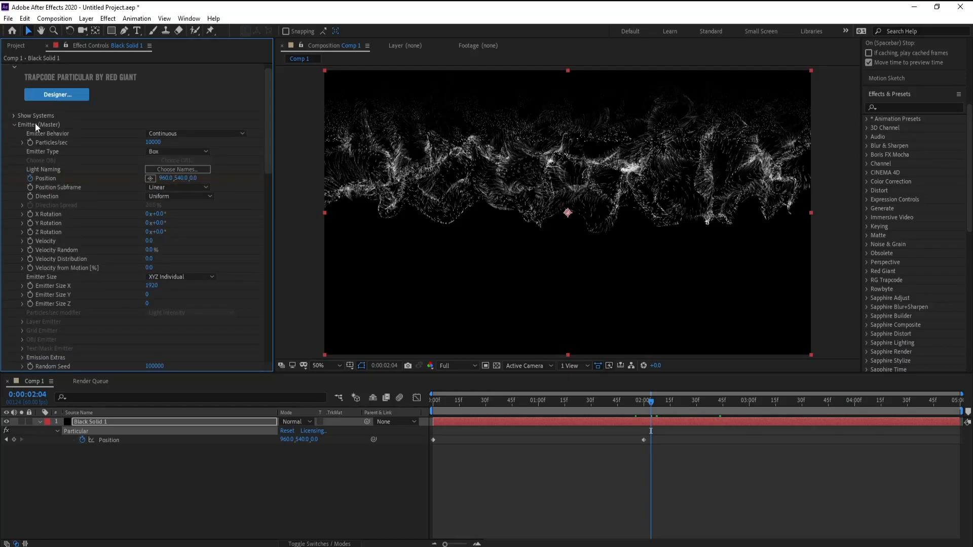
{"action": "left_click_drag", "start_coordinate": [436, 402], "coordinate": [318, 402]}
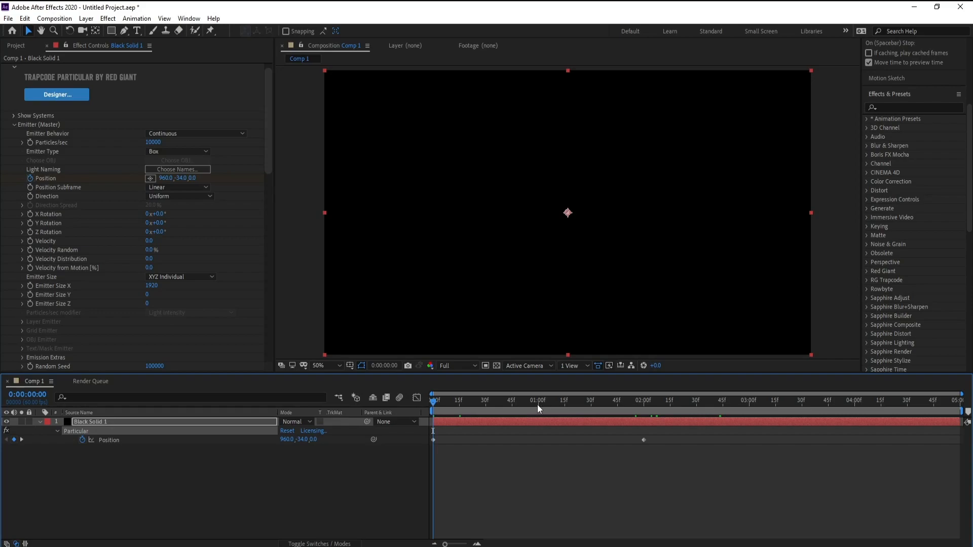
{"action": "left_click", "coordinate": [154, 143]}
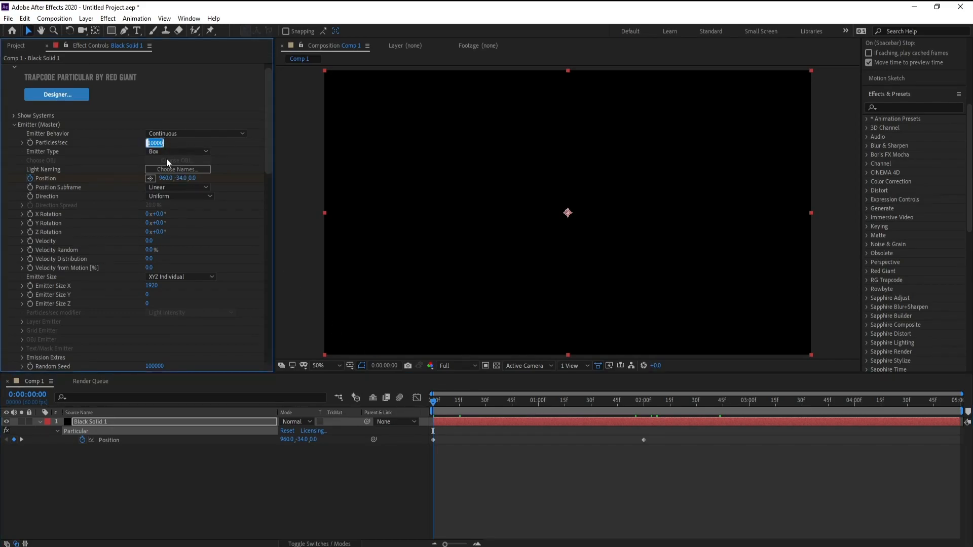
{"action": "left_click", "coordinate": [162, 142]}
{"action": "type", "text": "0"}
{"action": "key", "text": "Return"}
{"action": "left_click", "coordinate": [500, 401]}
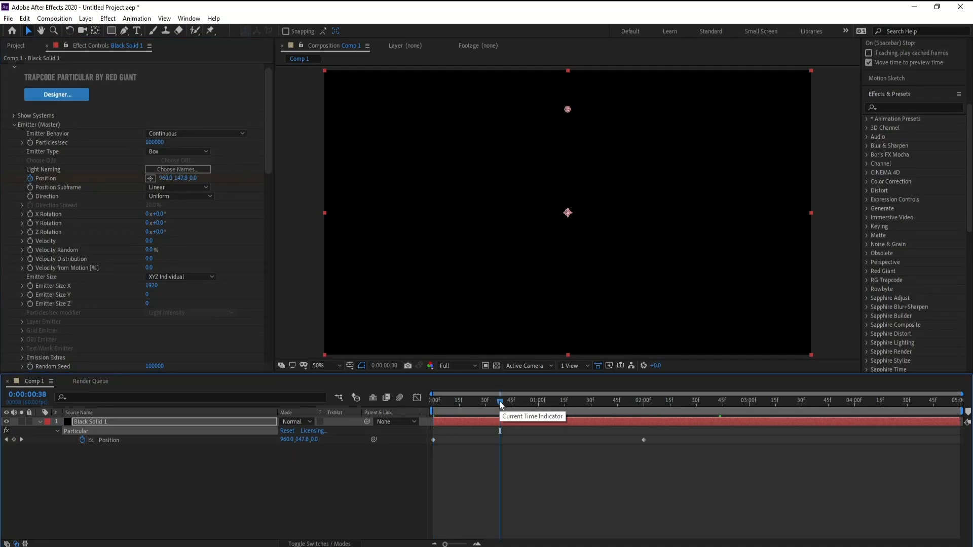
{"action": "left_click_drag", "start_coordinate": [500, 400], "coordinate": [526, 400]}
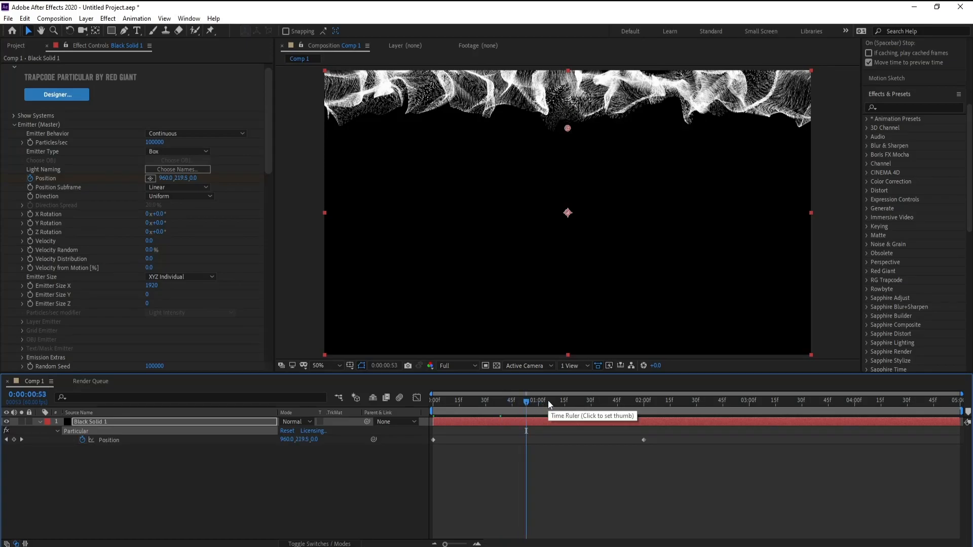
Keyframe the master emitter's Particles/sec at 100000 at 0:00:01:00 and at 0 at 0:00:02:00.
{"action": "left_click", "coordinate": [564, 402]}
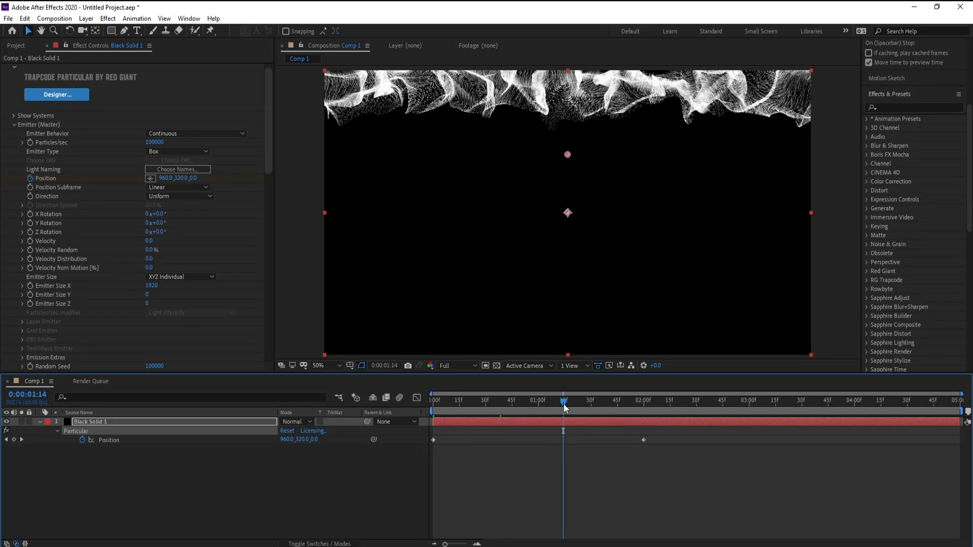
{"action": "left_click", "coordinate": [539, 405]}
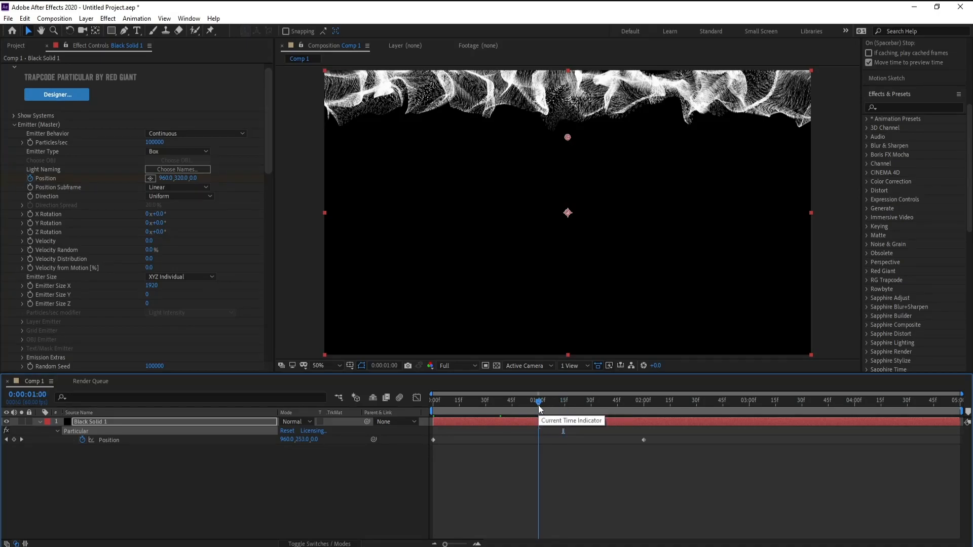
{"action": "left_click", "coordinate": [478, 544]}
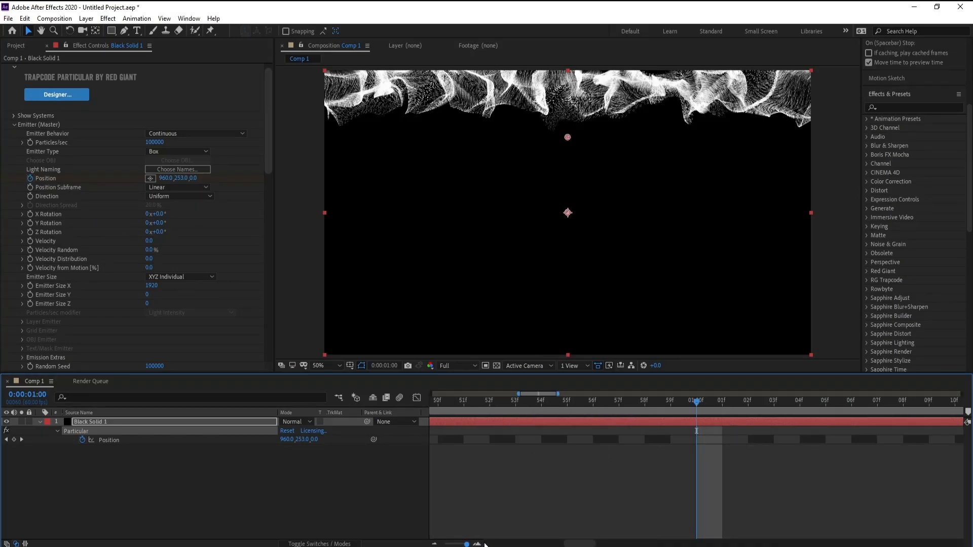
{"action": "left_click_drag", "start_coordinate": [485, 546], "coordinate": [439, 546]}
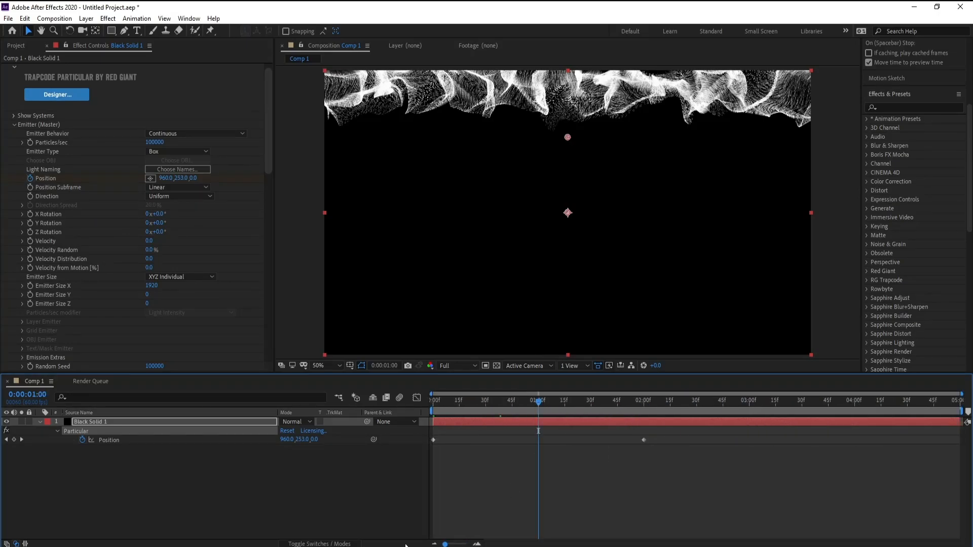
{"action": "left_click", "coordinate": [30, 143]}
{"action": "left_click", "coordinate": [643, 403]}
{"action": "left_click", "coordinate": [155, 143]}
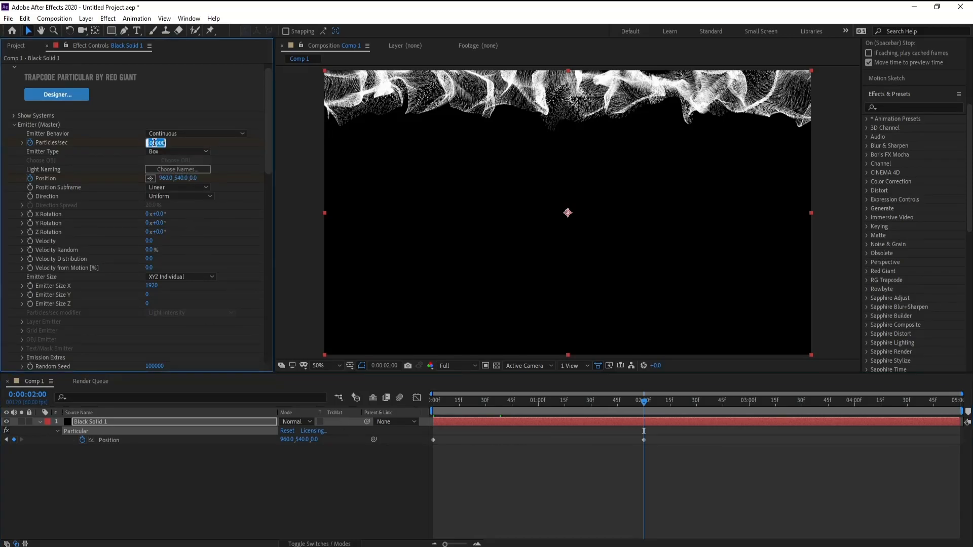
{"action": "type", "text": "0"}
Reveal Black Solid 1's keyframed properties and set the emitter Position's Y value to 749 at 0:00:02:00.
{"action": "left_click", "coordinate": [104, 423]}
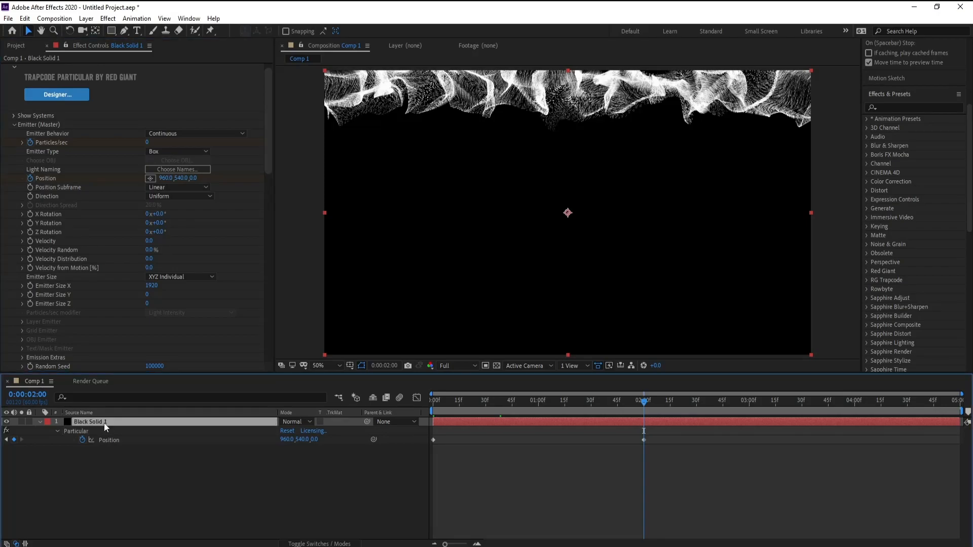
{"action": "key", "text": "u"}
{"action": "left_click_drag", "start_coordinate": [303, 450], "coordinate": [409, 451]}
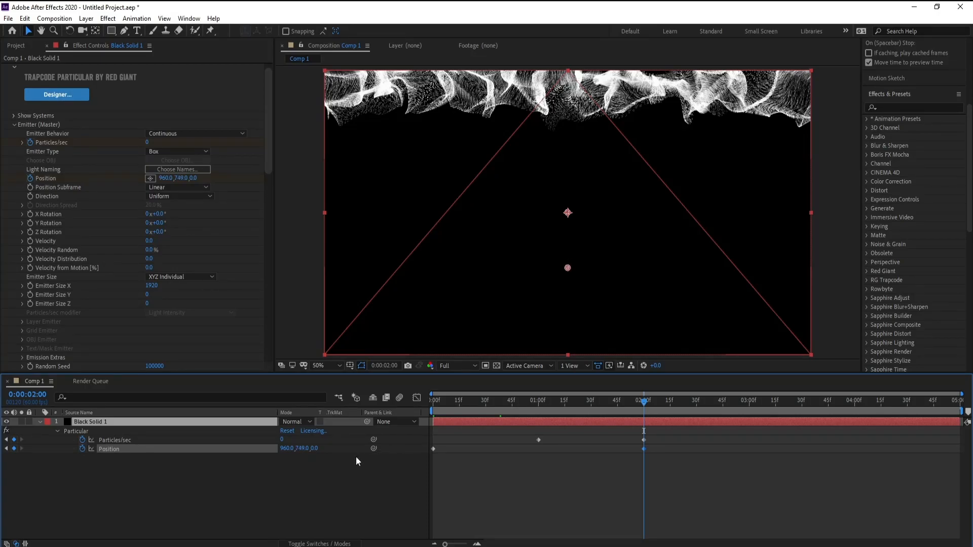
Lower the composition's preview resolution to Quarter, preview the animation at 0:00:01:14, and collapse Black Solid 1's properties.
{"action": "left_click", "coordinate": [453, 365]}
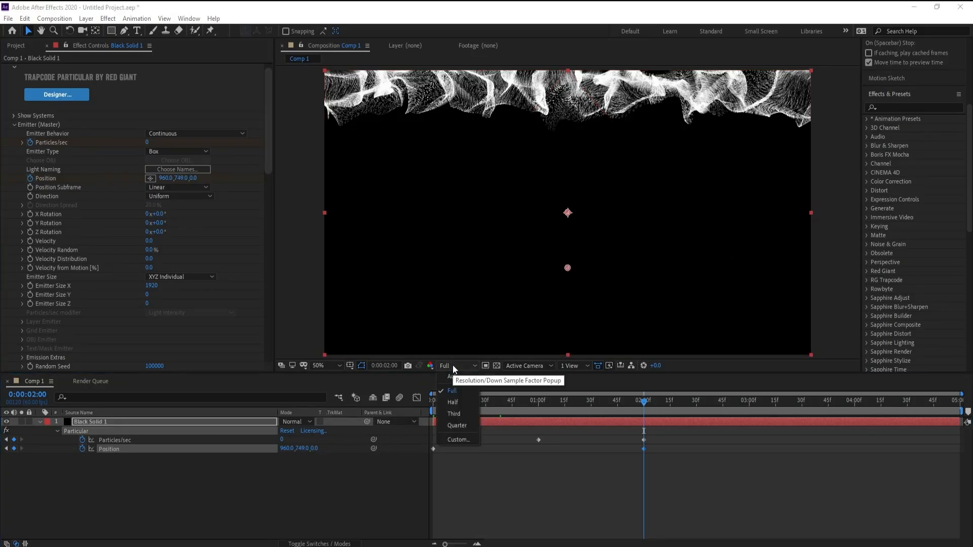
{"action": "left_click", "coordinate": [463, 428]}
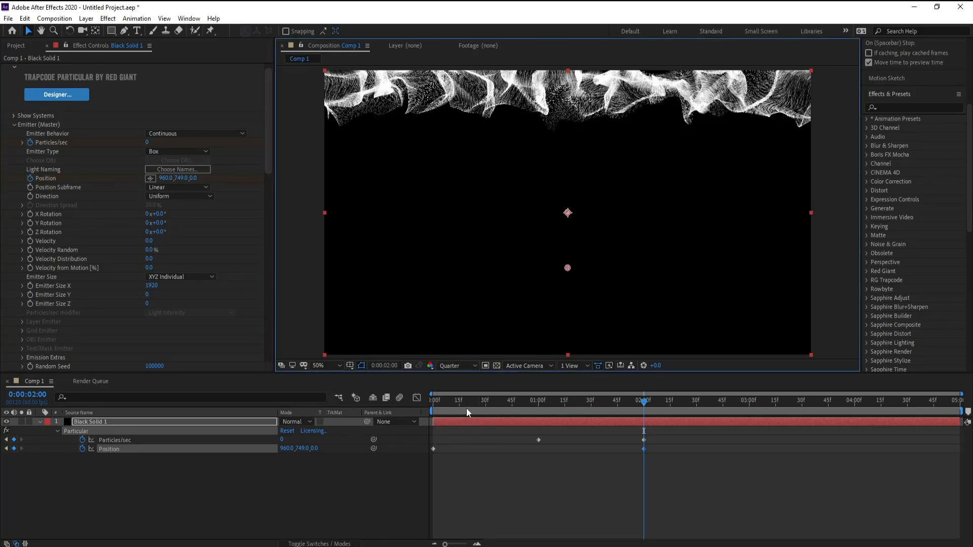
{"action": "left_click", "coordinate": [602, 401]}
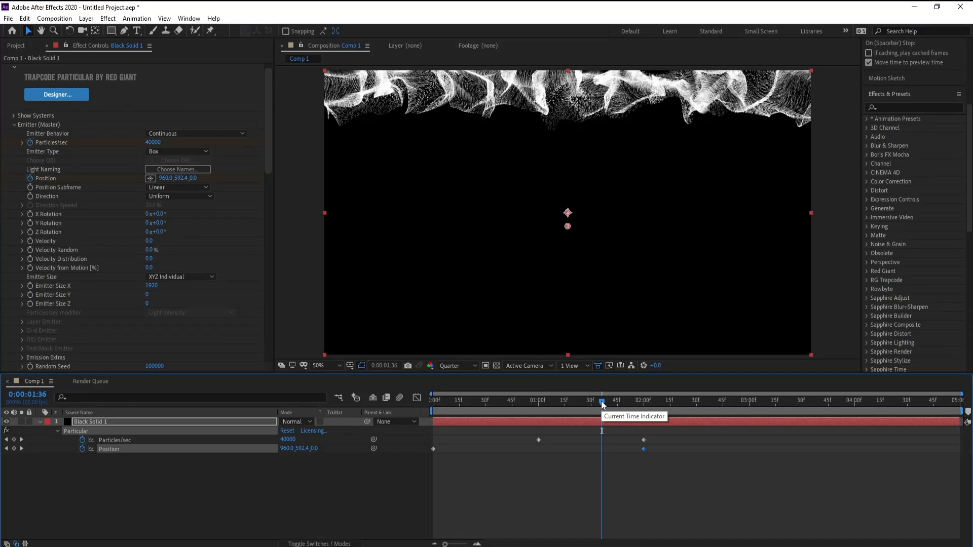
{"action": "left_click_drag", "start_coordinate": [603, 404], "coordinate": [562, 408]}
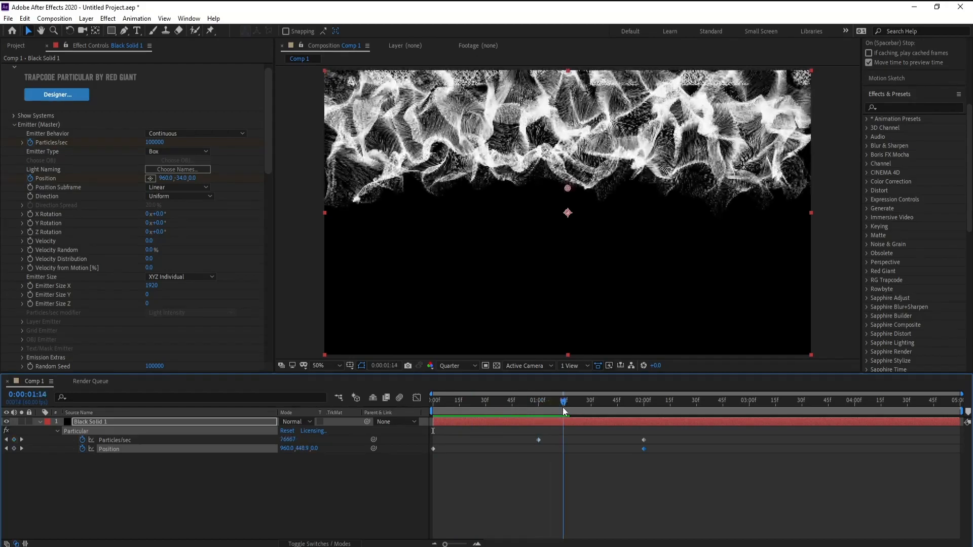
{"action": "left_click", "coordinate": [40, 423]}
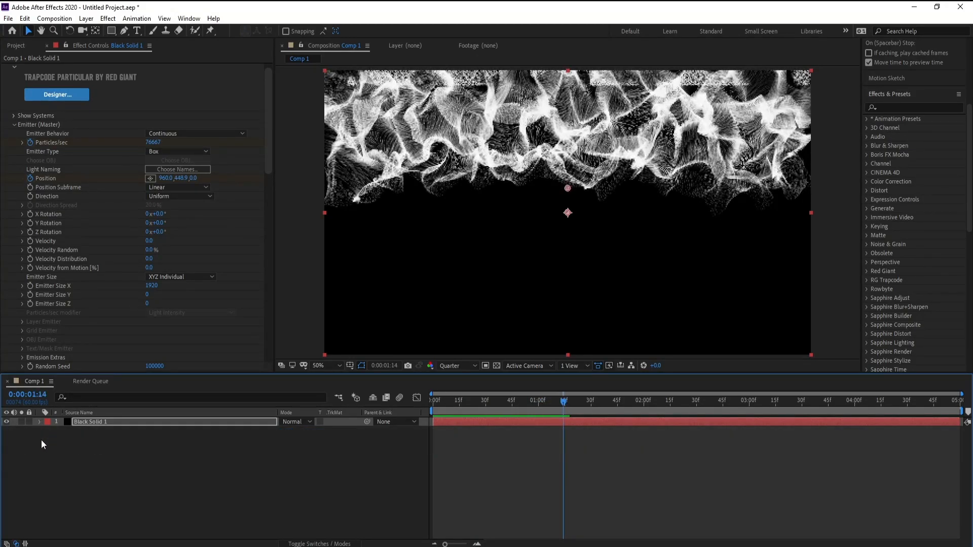
Set the master emitter's Particles/sec to 10000 at 0:00:00:00 and preview the animation up to 0:00:00:58.
{"action": "left_click", "coordinate": [102, 475]}
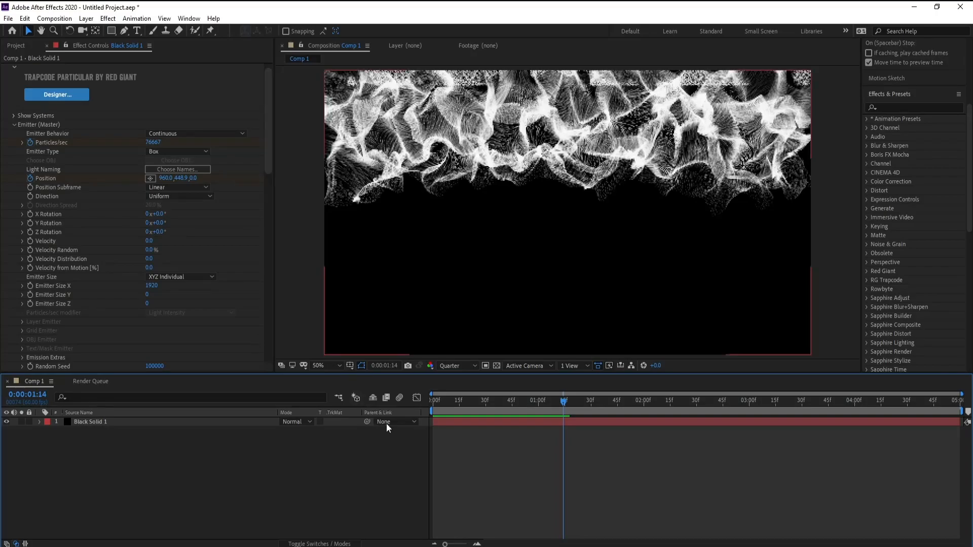
{"action": "left_click_drag", "start_coordinate": [448, 401], "coordinate": [358, 409]}
{"action": "left_click", "coordinate": [165, 144]}
{"action": "left_click_drag", "start_coordinate": [162, 144], "coordinate": [174, 144]}
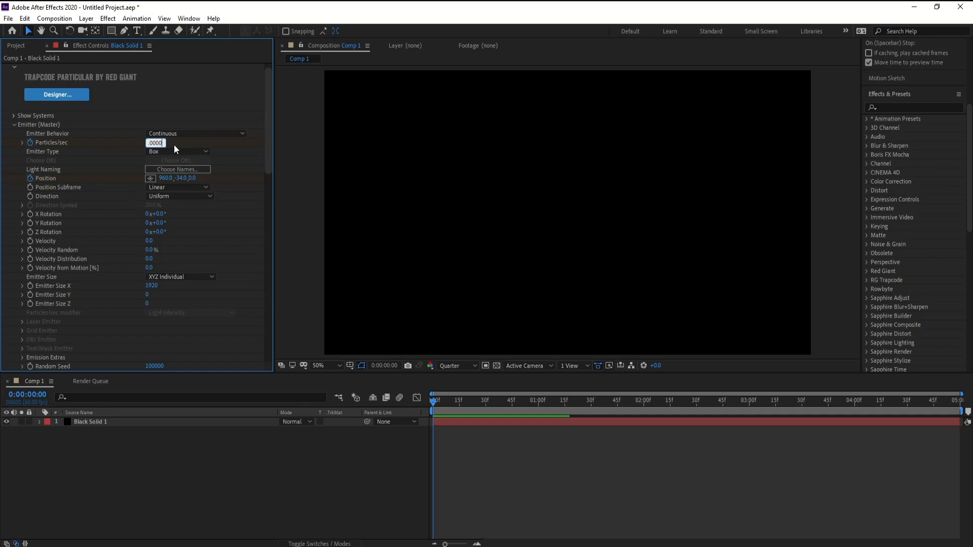
{"action": "key", "text": "Return"}
{"action": "left_click_drag", "start_coordinate": [434, 403], "coordinate": [538, 401]}
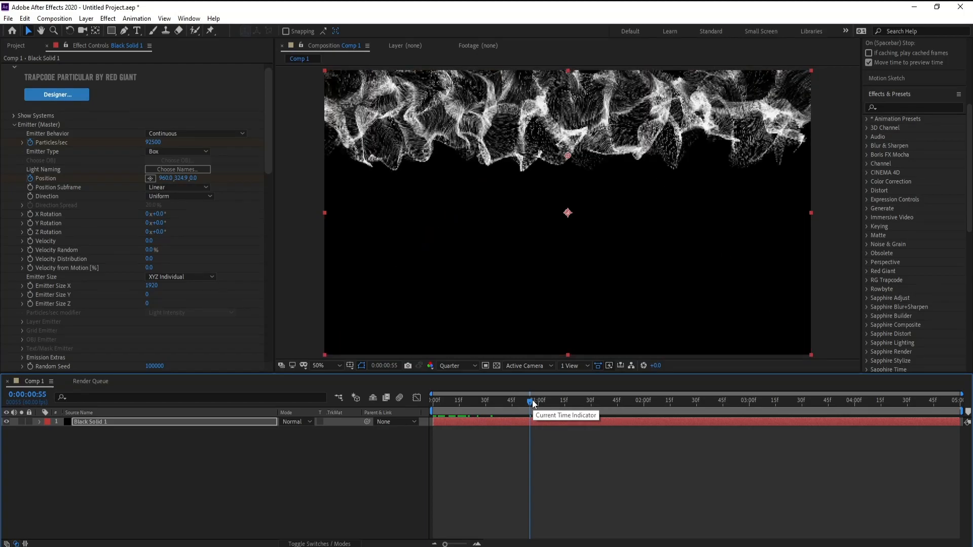
Add an adjustment layer above Black Solid 1 and apply the Polar Coordinates effect to it.
{"action": "left_click", "coordinate": [103, 449]}
{"action": "left_click", "coordinate": [100, 422]}
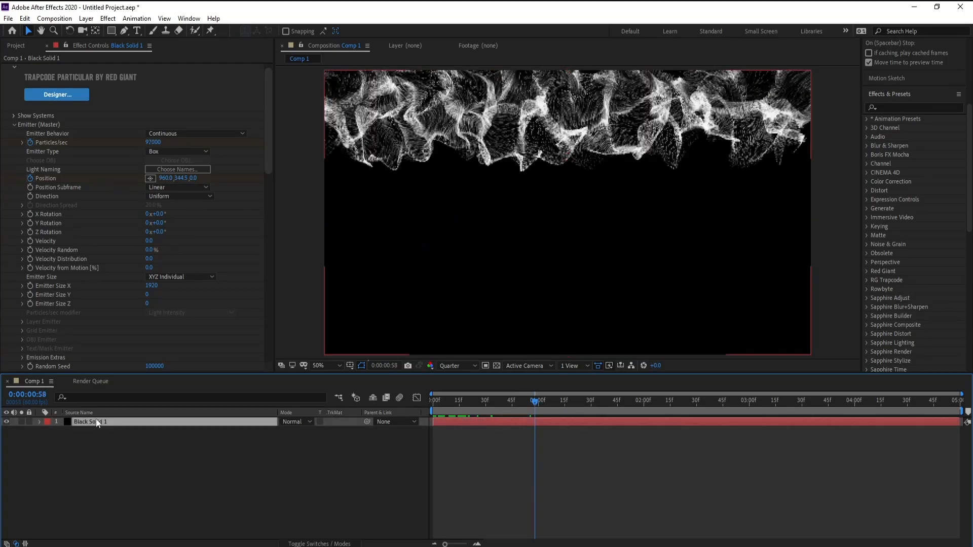
{"action": "left_click", "coordinate": [87, 20]}
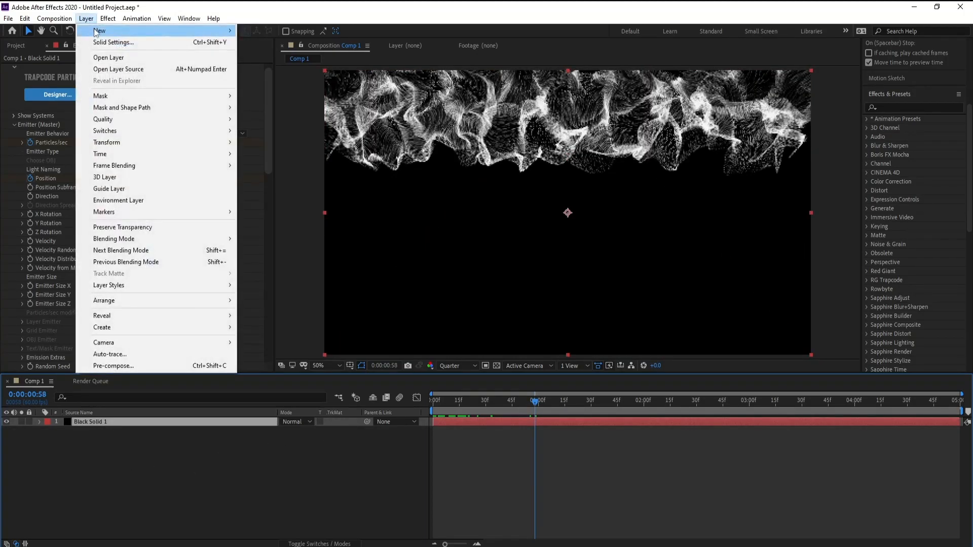
{"action": "mouse_move", "coordinate": [167, 31]}
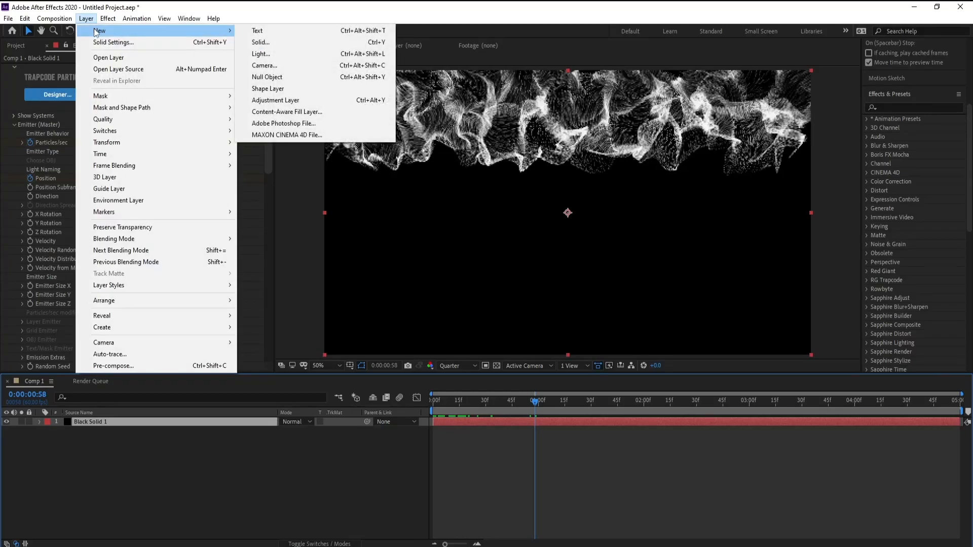
{"action": "left_click", "coordinate": [297, 101]}
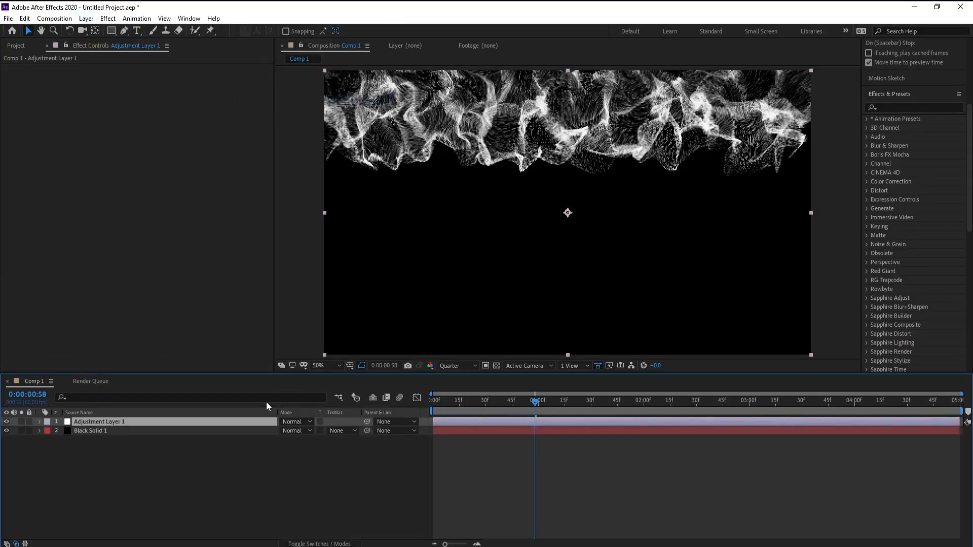
{"action": "left_click", "coordinate": [904, 107]}
{"action": "type", "text": "polar"}
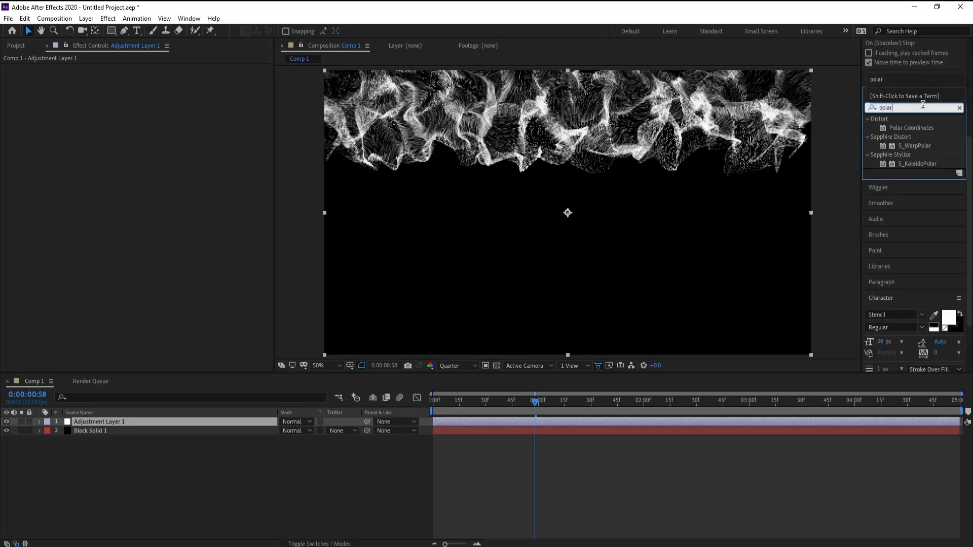
{"action": "double_click", "coordinate": [921, 128]}
{"action": "left_click", "coordinate": [921, 129]}
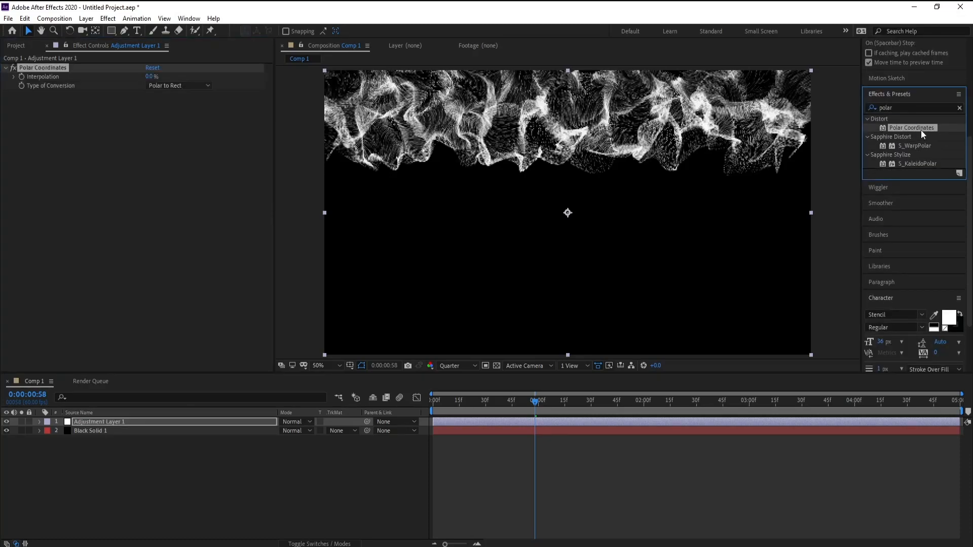
Set the adjustment layer's Polar Coordinates conversion to Rect to Polar with 100% Interpolation.
{"action": "left_click", "coordinate": [130, 425]}
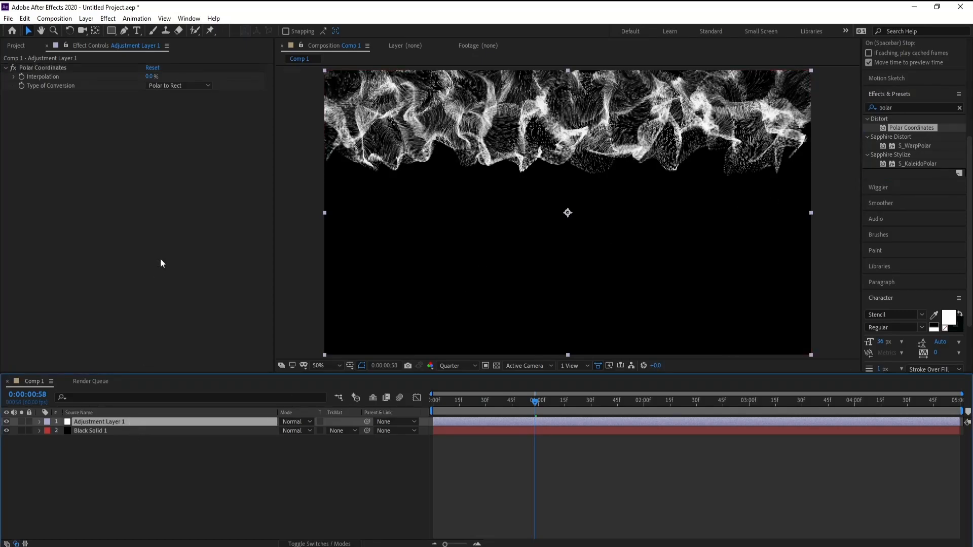
{"action": "left_click", "coordinate": [166, 85]}
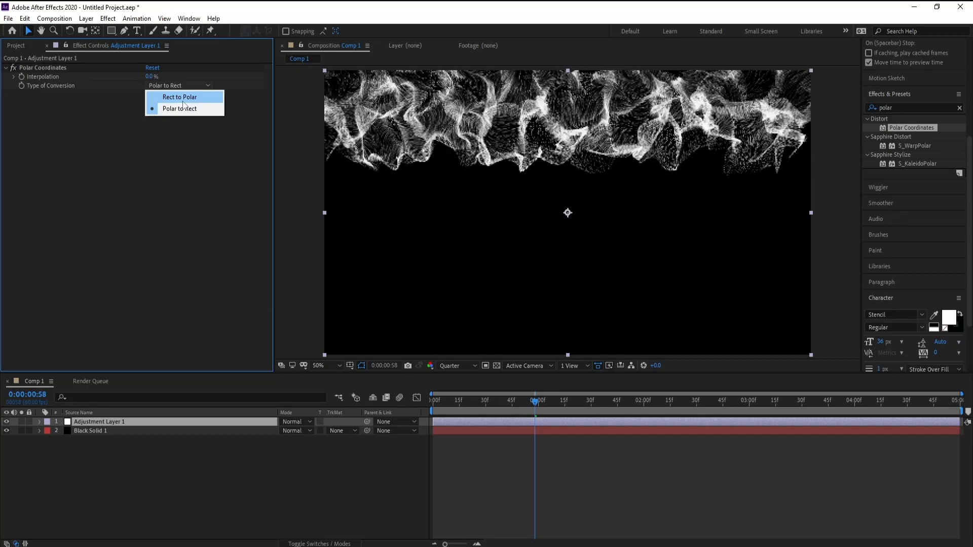
{"action": "left_click", "coordinate": [183, 101]}
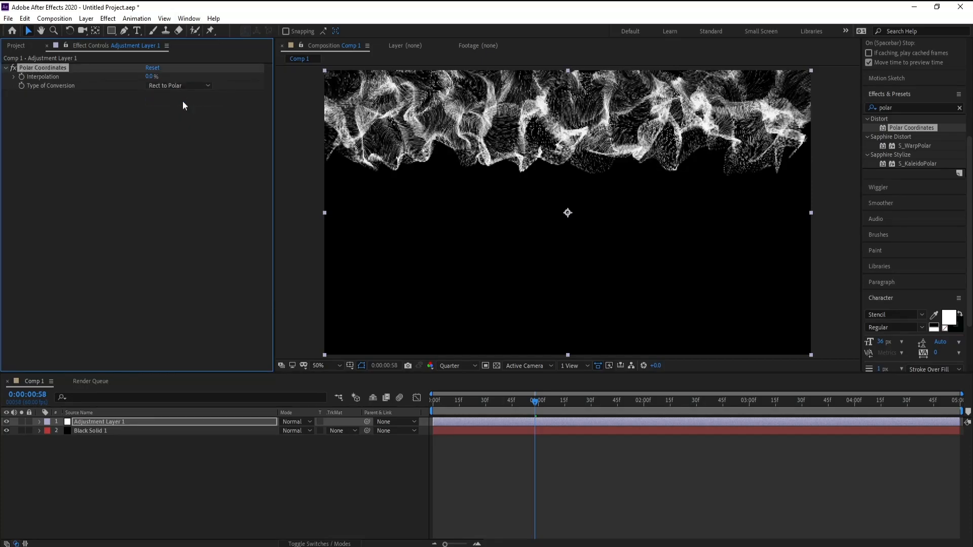
{"action": "left_click_drag", "start_coordinate": [150, 76], "coordinate": [277, 117]}
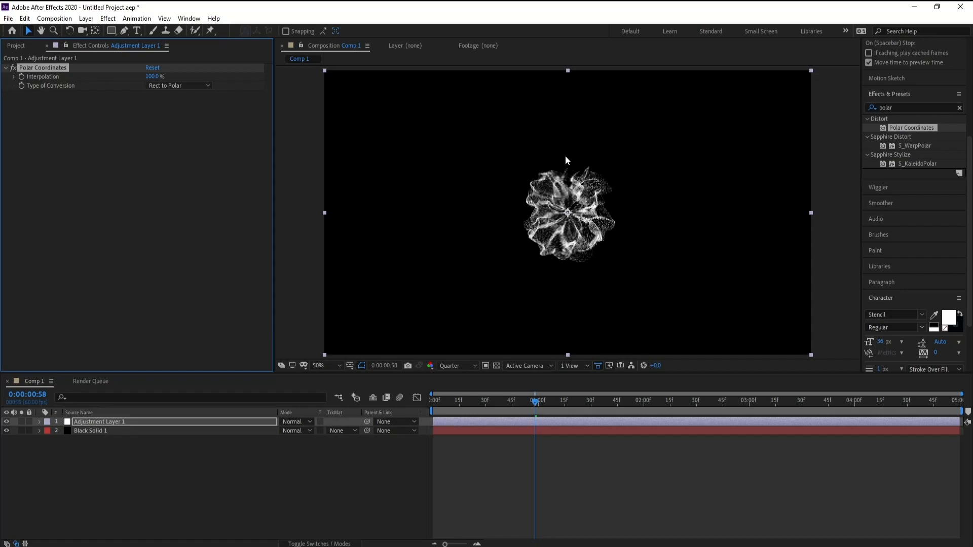
Raise the preview resolution to Full and examine the seam of the circular particle shape up close.
{"action": "left_click", "coordinate": [455, 369]}
{"action": "left_click", "coordinate": [454, 385]}
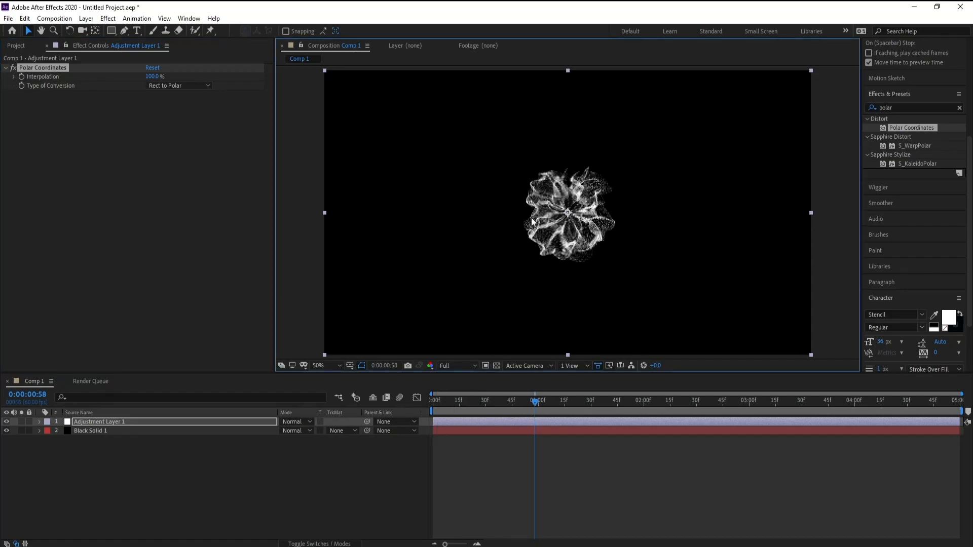
{"action": "key", "text": "z"}
{"action": "left_click", "coordinate": [572, 184]}
{"action": "left_click", "coordinate": [564, 199]}
{"action": "key", "text": "v"}
{"action": "key", "text": "ctrl+z"}
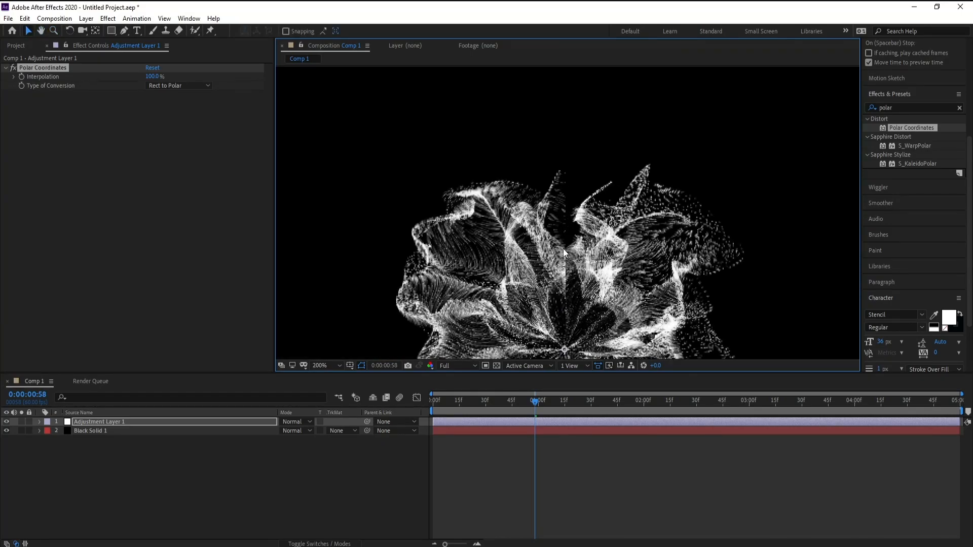
{"action": "left_click_drag", "start_coordinate": [564, 307], "coordinate": [574, 215]}
Create a second adjustment layer and place it between Adjustment Layer 1 and Black Solid 1.
{"action": "left_click", "coordinate": [229, 436]}
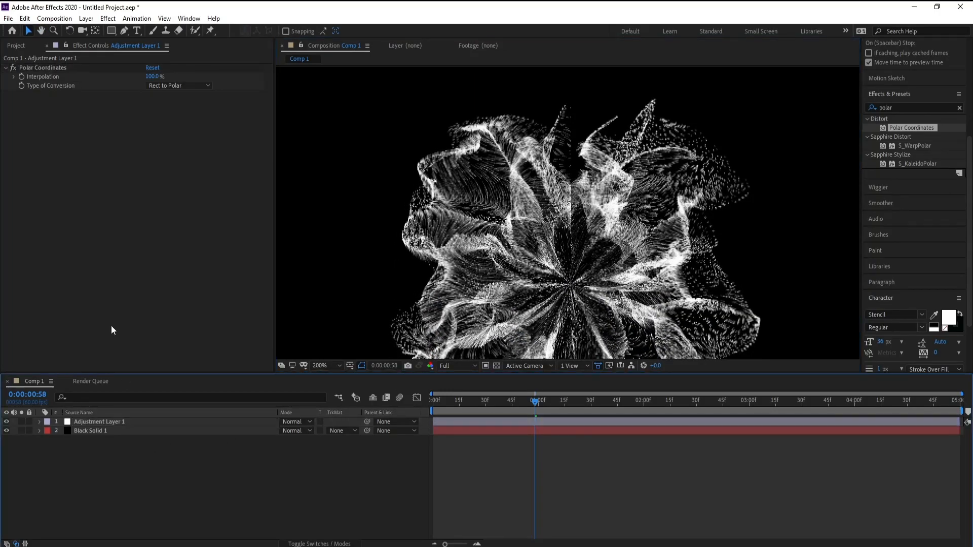
{"action": "left_click", "coordinate": [86, 18]}
{"action": "mouse_move", "coordinate": [92, 31]}
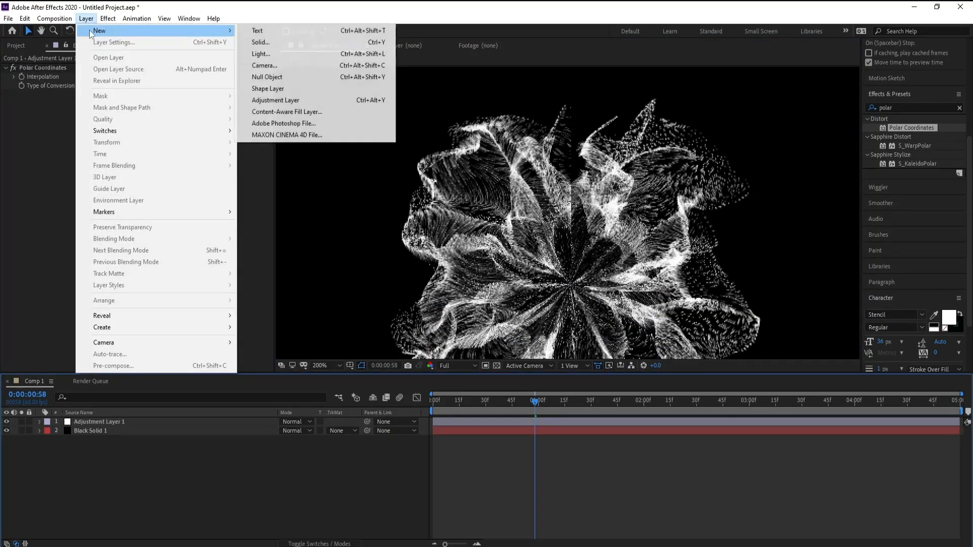
{"action": "left_click", "coordinate": [306, 106]}
{"action": "left_click_drag", "start_coordinate": [98, 423], "coordinate": [102, 437]}
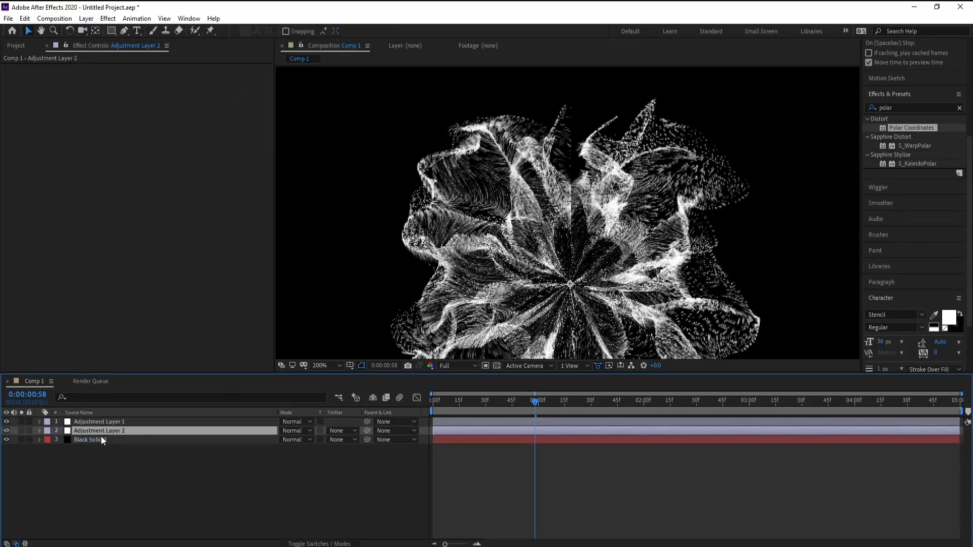
Find the Offset effect and apply it to Adjustment Layer 2.
{"action": "left_click", "coordinate": [900, 107]}
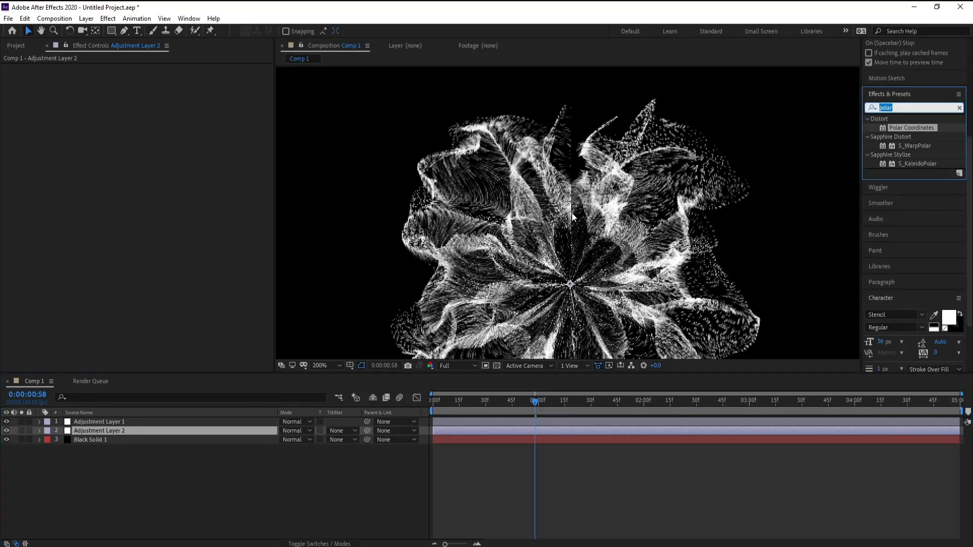
{"action": "type", "text": "off"}
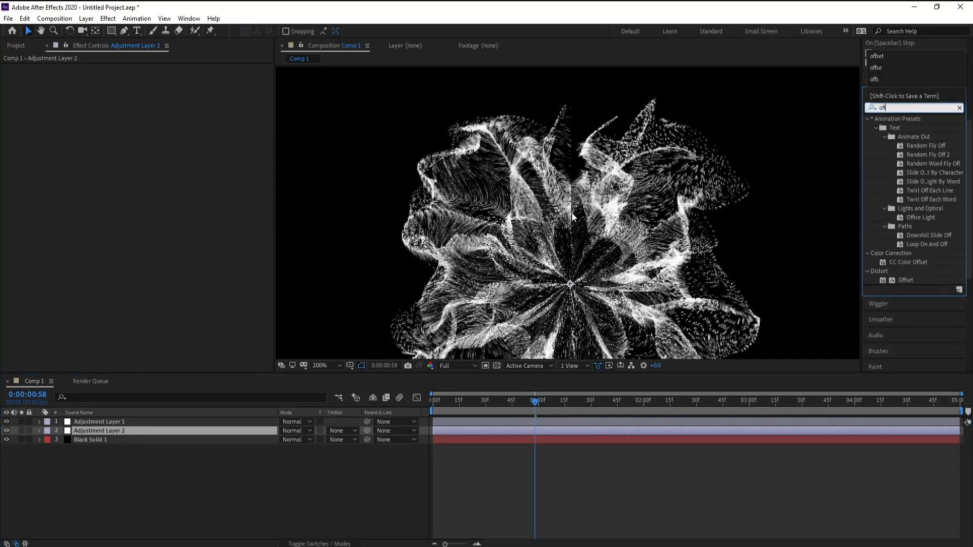
{"action": "type", "text": "s"}
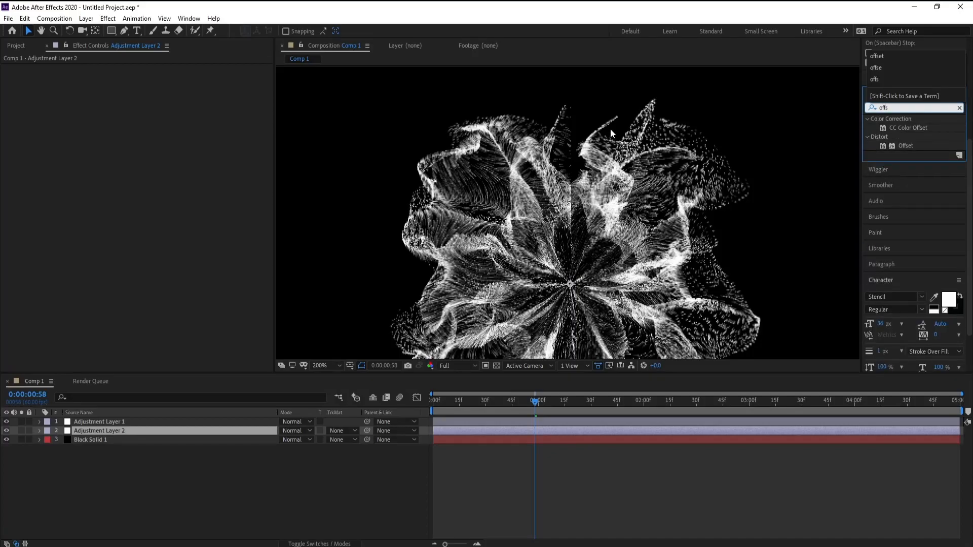
{"action": "left_click_drag", "start_coordinate": [892, 147], "coordinate": [109, 431]}
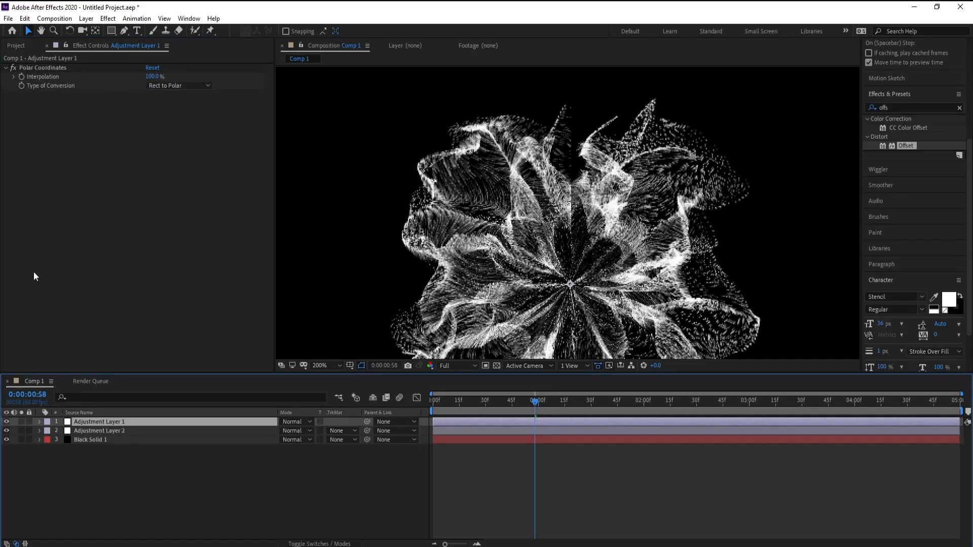
Turn off Polar Coordinates on Adjustment Layer 1 and show the flat particle strip at 100% magnification.
{"action": "left_click", "coordinate": [14, 67]}
{"action": "key", "text": "space"}
{"action": "left_click_drag", "start_coordinate": [510, 108], "coordinate": [543, 397]}
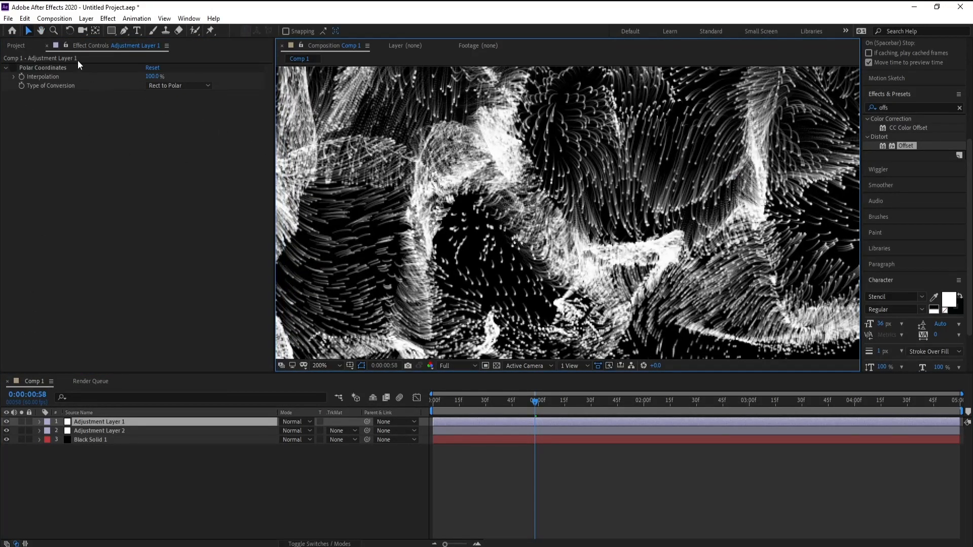
{"action": "double_click", "coordinate": [54, 31]}
{"action": "key", "text": "space"}
{"action": "left_click_drag", "start_coordinate": [548, 221], "coordinate": [570, 212]}
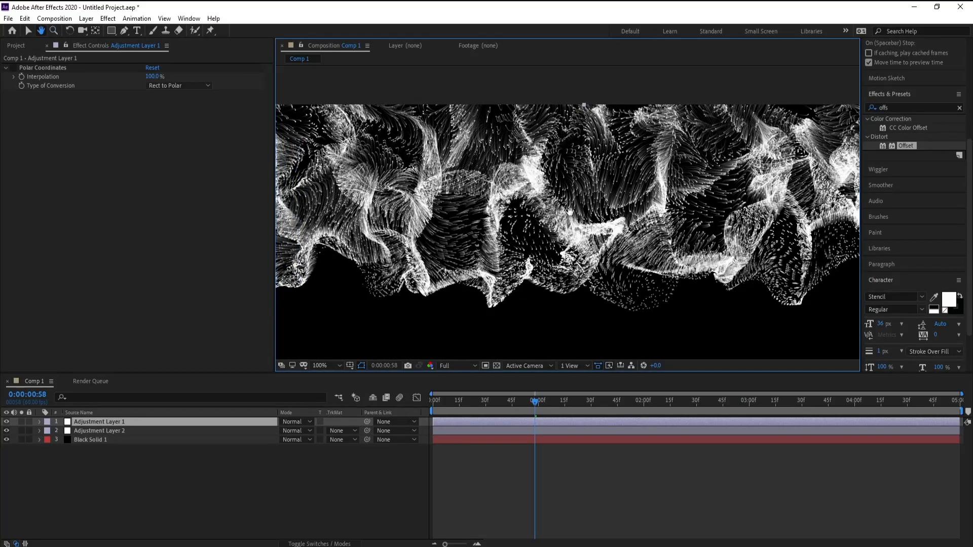
Set the X value of the Offset effect's Shift Center To on Adjustment Layer 2 to 1736, bringing the seam into the frame.
{"action": "left_click", "coordinate": [99, 430]}
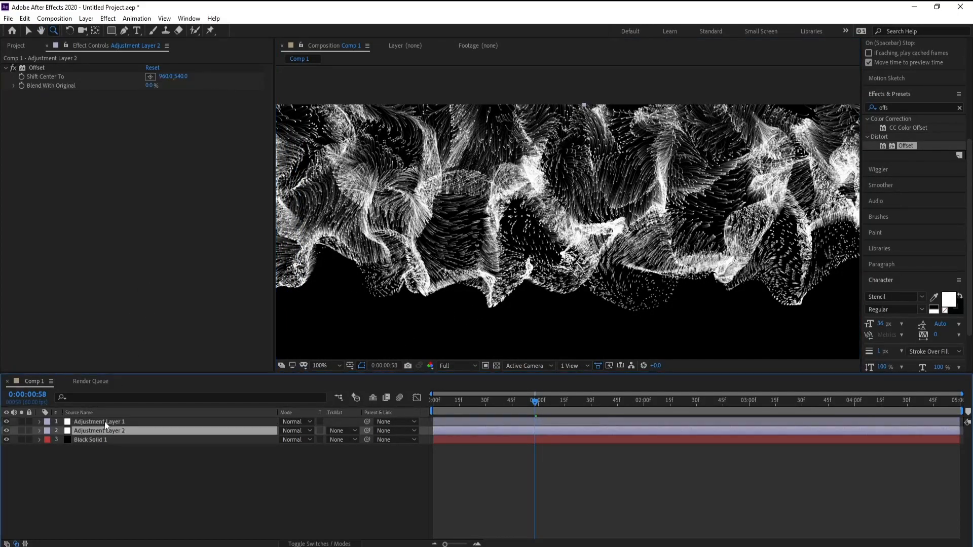
{"action": "left_click_drag", "start_coordinate": [180, 78], "coordinate": [569, 162]}
{"action": "key", "text": "ctrl+z"}
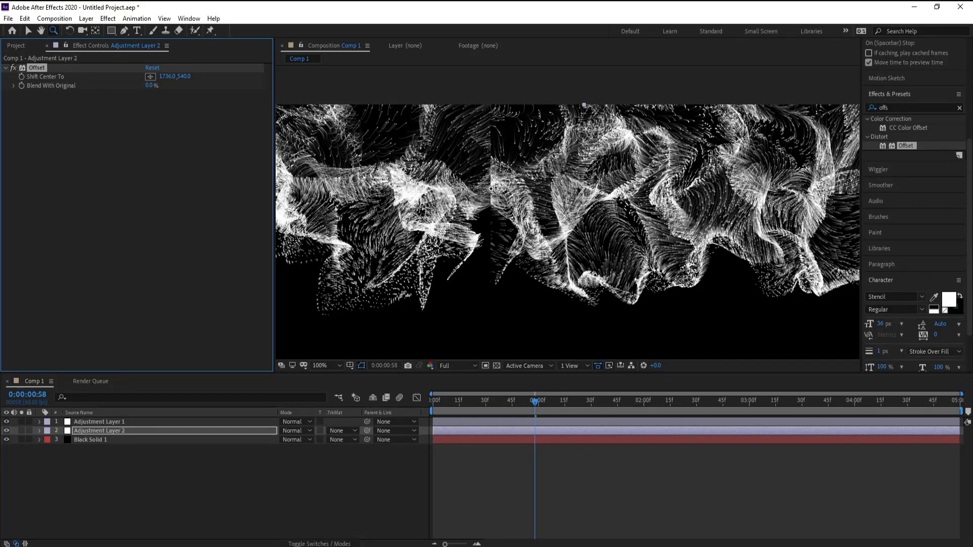
{"action": "left_click", "coordinate": [551, 220], "text": "alt"}
{"action": "left_click", "coordinate": [551, 220], "text": "alt"}
{"action": "left_click_drag", "start_coordinate": [526, 193], "coordinate": [502, 183]}
{"action": "left_click", "coordinate": [534, 194]}
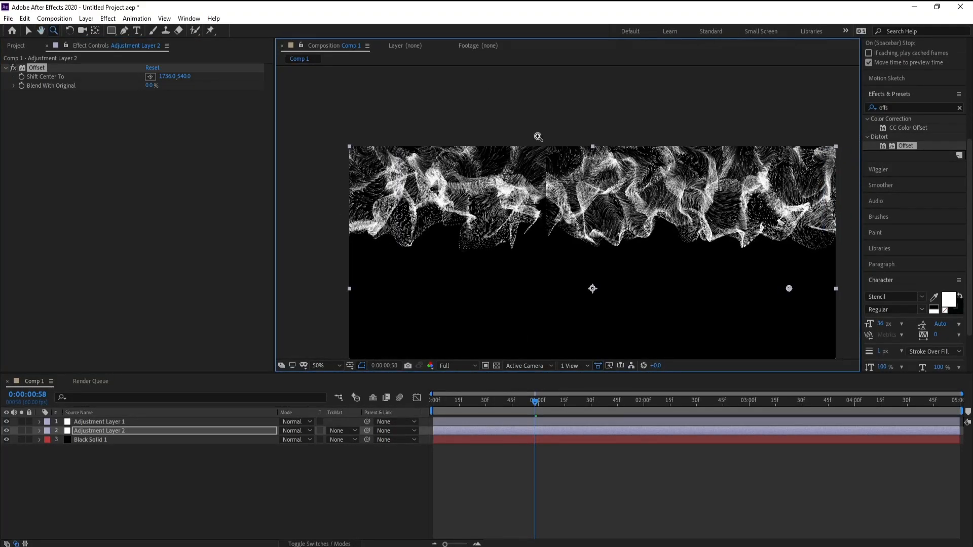
Draw a tall, narrow rectangular mask on Adjustment Layer 2, just left of the frame's centre and spanning the particle strip.
{"action": "left_click", "coordinate": [109, 430]}
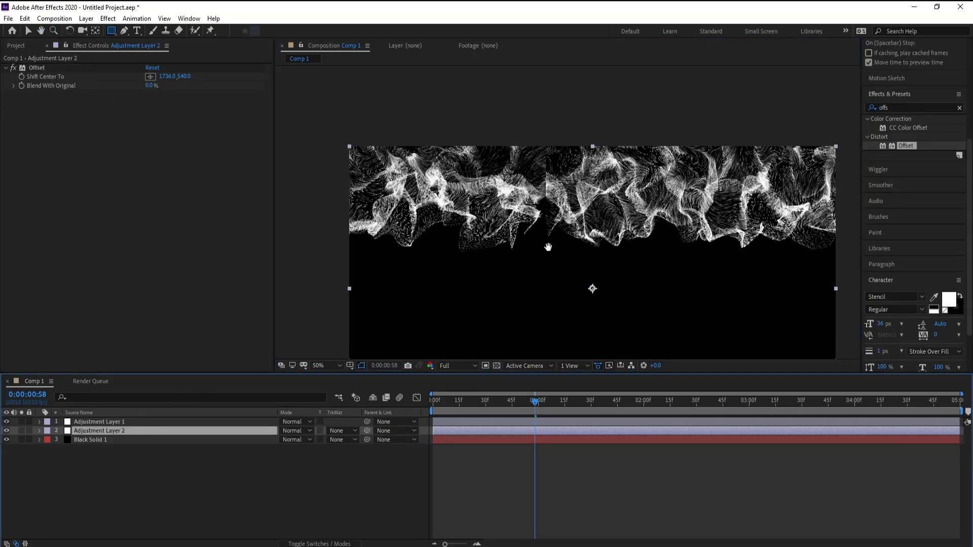
{"action": "key", "text": "h"}
{"action": "left_click_drag", "start_coordinate": [552, 245], "coordinate": [517, 202]}
{"action": "key", "text": "q"}
{"action": "left_click_drag", "start_coordinate": [540, 95], "coordinate": [487, 375]}
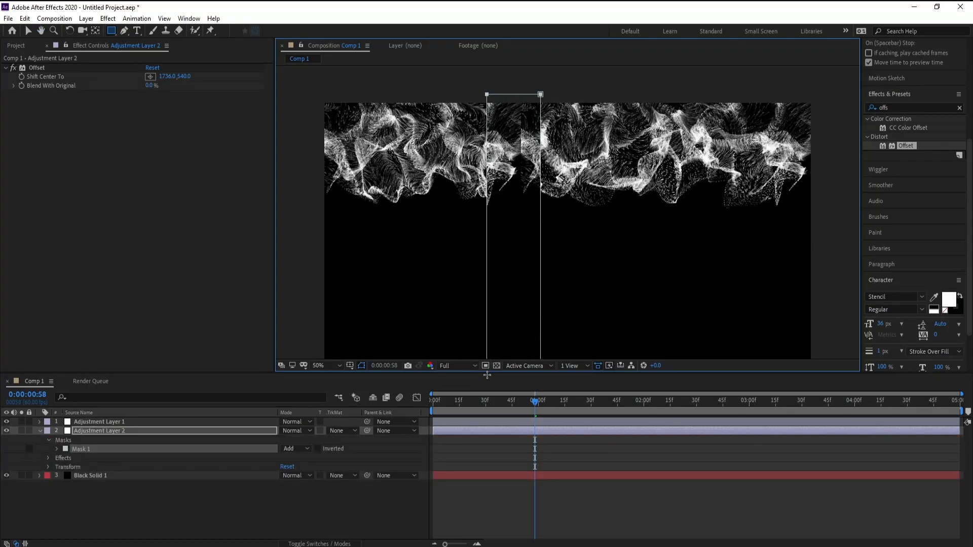
Raise the Mask Feather of Adjustment Layer 2's Mask 1 to 673 pixels to blend the seam.
{"action": "left_click", "coordinate": [57, 449]}
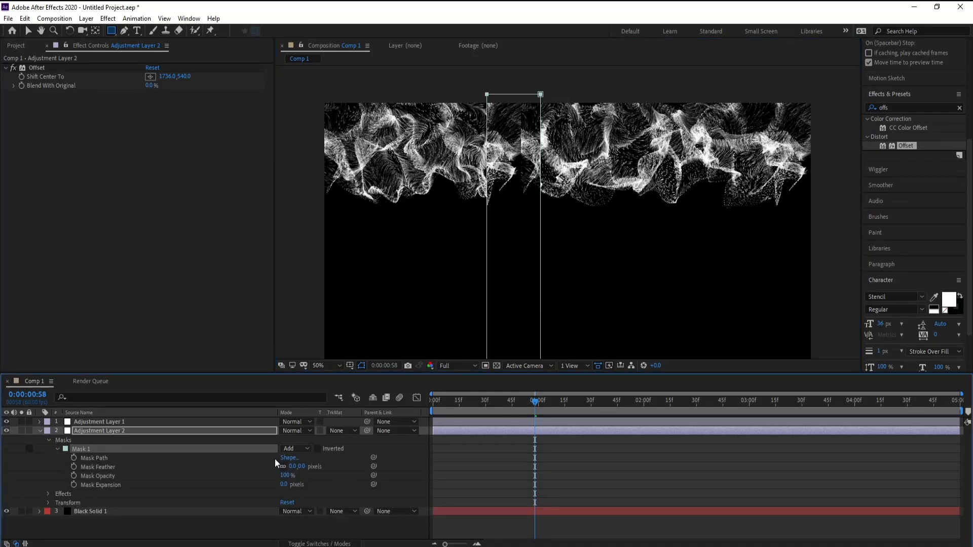
{"action": "left_click_drag", "start_coordinate": [303, 467], "coordinate": [531, 466]}
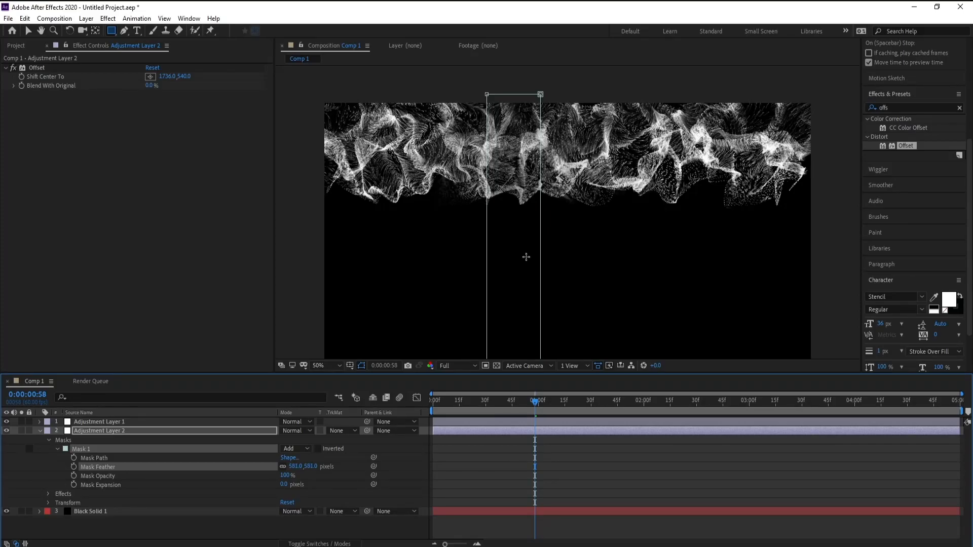
{"action": "left_click", "coordinate": [53, 31]}
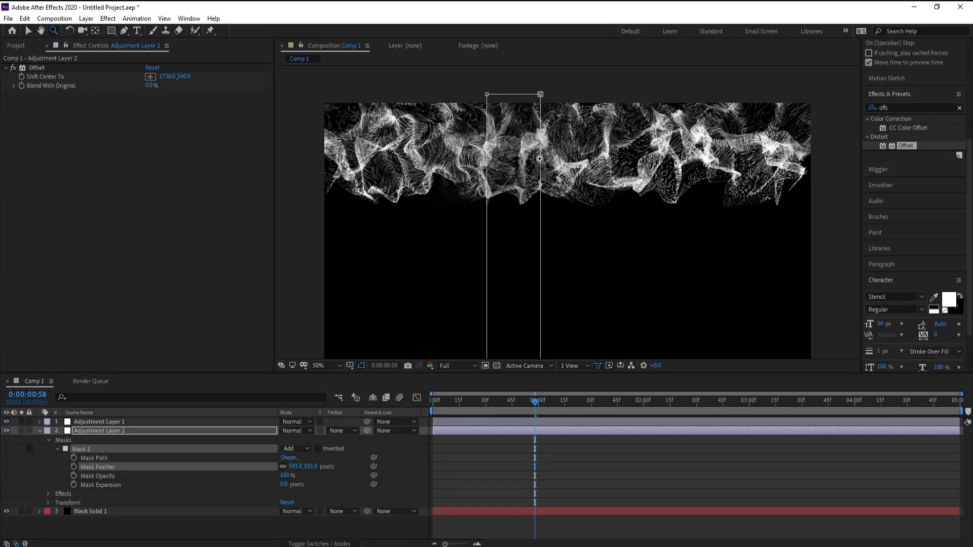
{"action": "left_click", "coordinate": [540, 161]}
{"action": "key", "text": "space"}
{"action": "left_click_drag", "start_coordinate": [534, 212], "coordinate": [512, 207]}
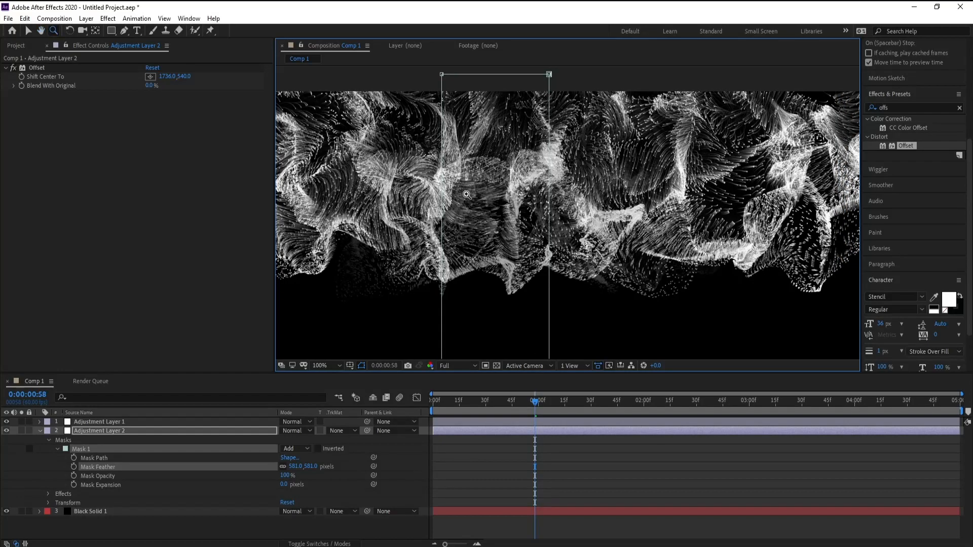
{"action": "left_click", "coordinate": [302, 466]}
{"action": "type", "text": "110"}
{"action": "key", "text": "Return"}
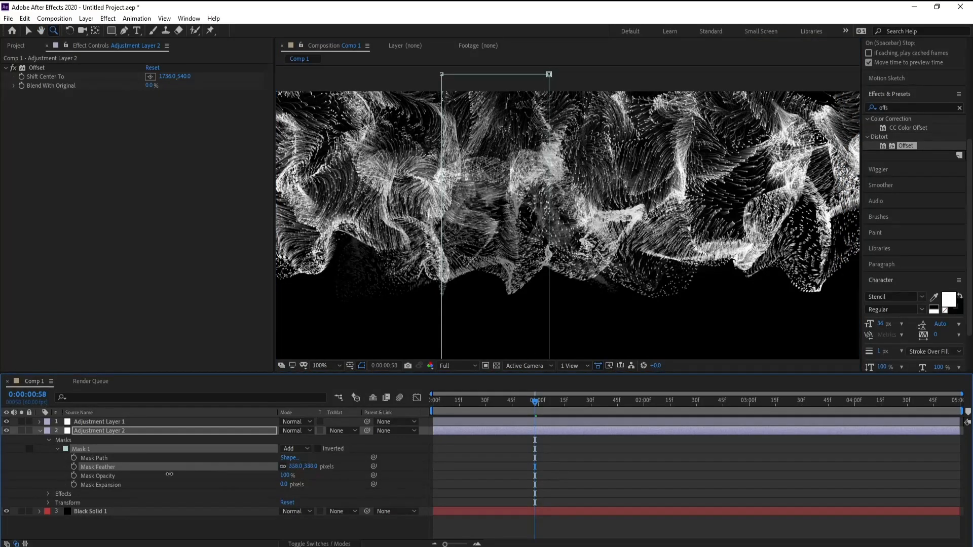
{"action": "left_click_drag", "start_coordinate": [75, 485], "coordinate": [350, 479]}
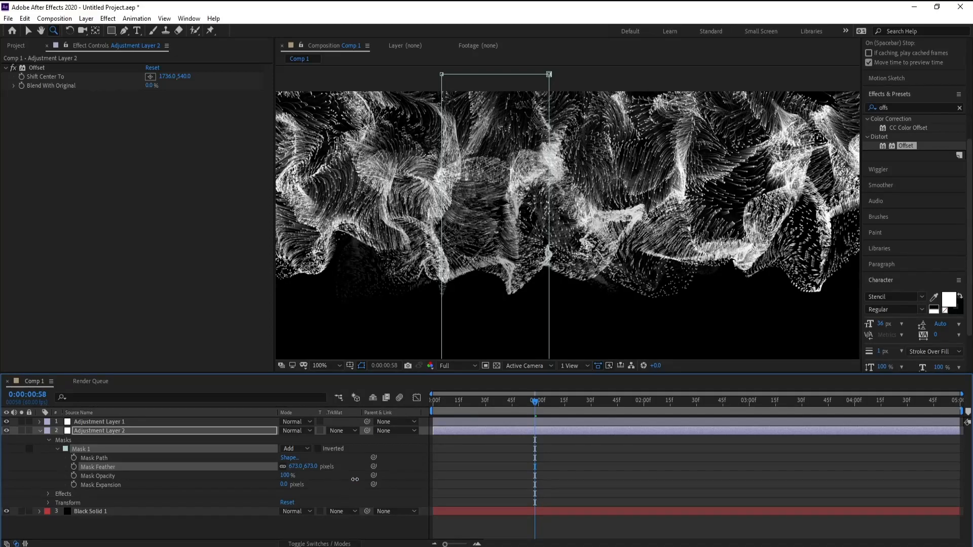
Collapse Adjustment Layer 2's mask properties and turn Polar Coordinates back on for Adjustment Layer 1.
{"action": "left_click", "coordinate": [521, 229], "text": "alt"}
{"action": "key", "text": "h"}
{"action": "left_click_drag", "start_coordinate": [524, 308], "coordinate": [491, 256]}
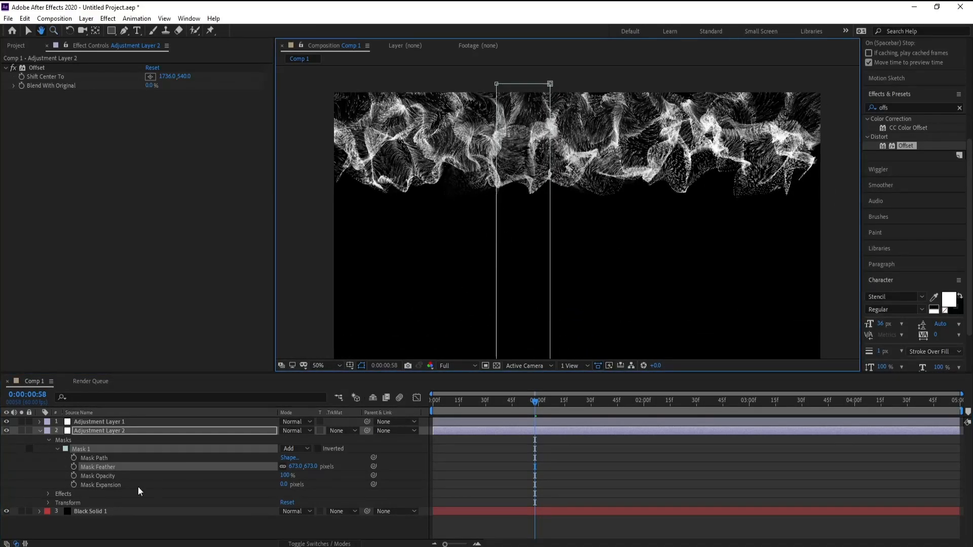
{"action": "left_click", "coordinate": [40, 431]}
{"action": "left_click", "coordinate": [116, 476]}
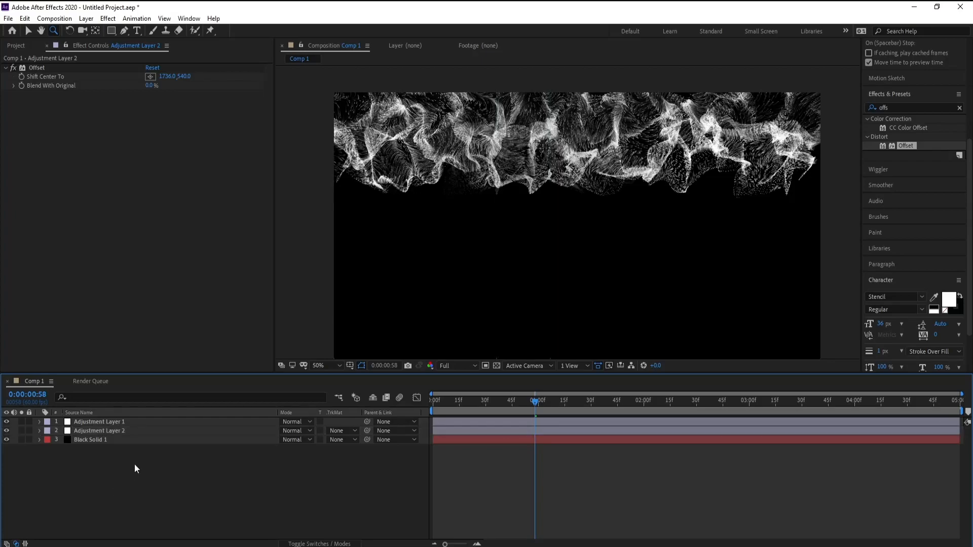
{"action": "left_click", "coordinate": [89, 430]}
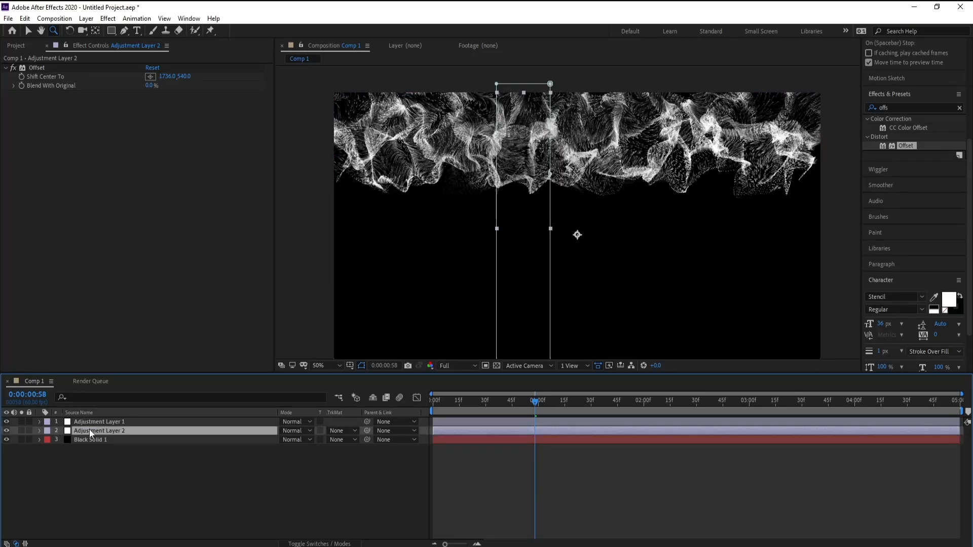
{"action": "left_click", "coordinate": [90, 423]}
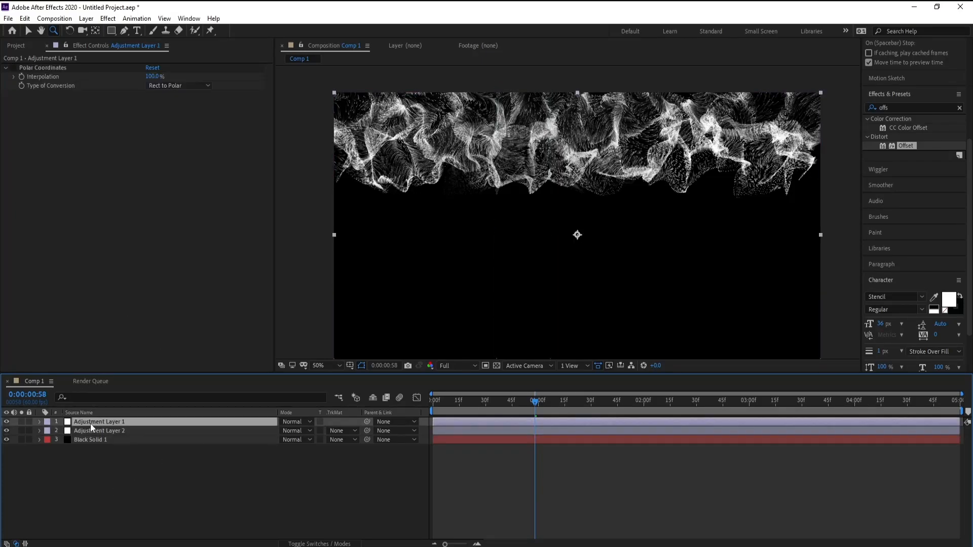
{"action": "left_click", "coordinate": [13, 68]}
Preview the circular particle animation from the first frame at Quarter resolution, stop at 0:00:01:16, and restore Full resolution.
{"action": "left_click_drag", "start_coordinate": [539, 400], "coordinate": [434, 406]}
{"action": "left_click", "coordinate": [451, 365]}
{"action": "left_click", "coordinate": [457, 426]}
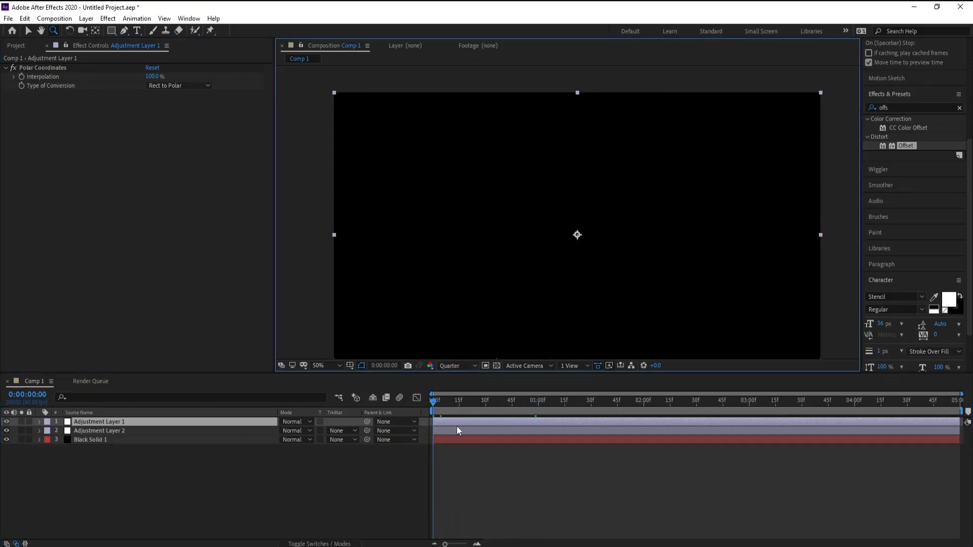
{"action": "left_click", "coordinate": [486, 403]}
{"action": "left_click_drag", "start_coordinate": [488, 404], "coordinate": [540, 402]}
{"action": "left_click", "coordinate": [567, 402]}
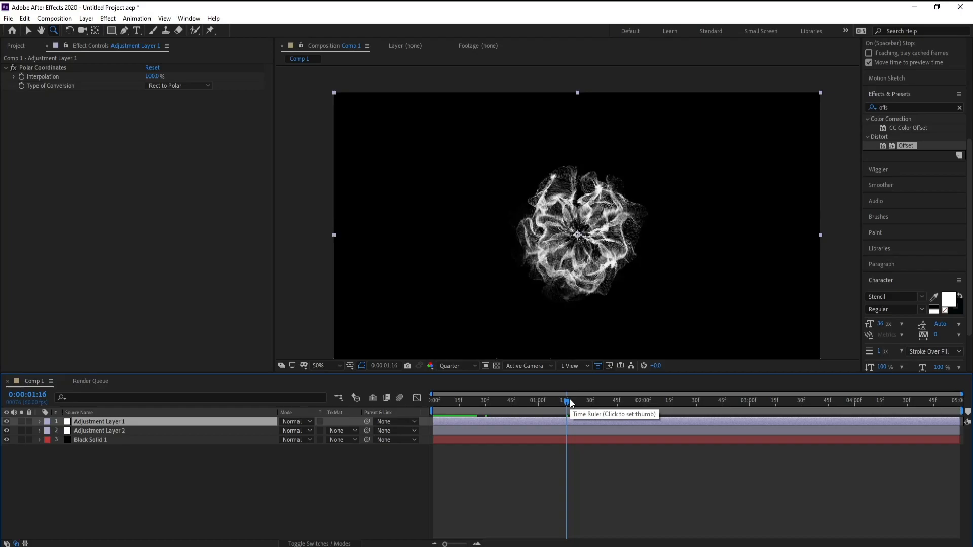
{"action": "left_click", "coordinate": [450, 366]}
{"action": "left_click", "coordinate": [454, 391]}
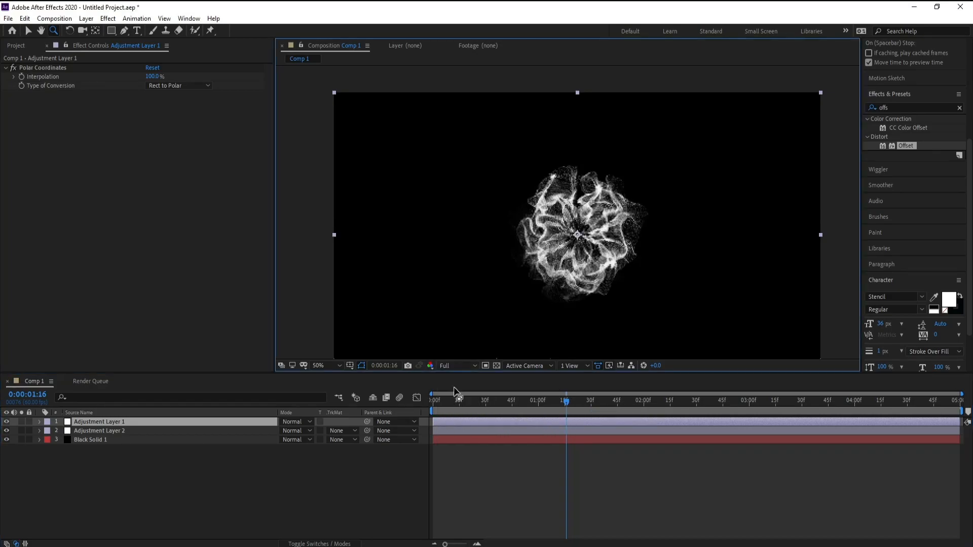
Set the Particle (Master) Set Color of Black Solid 1 to Over Life and apply the white-cyan-blue Color over Life preset.
{"action": "left_click", "coordinate": [97, 439]}
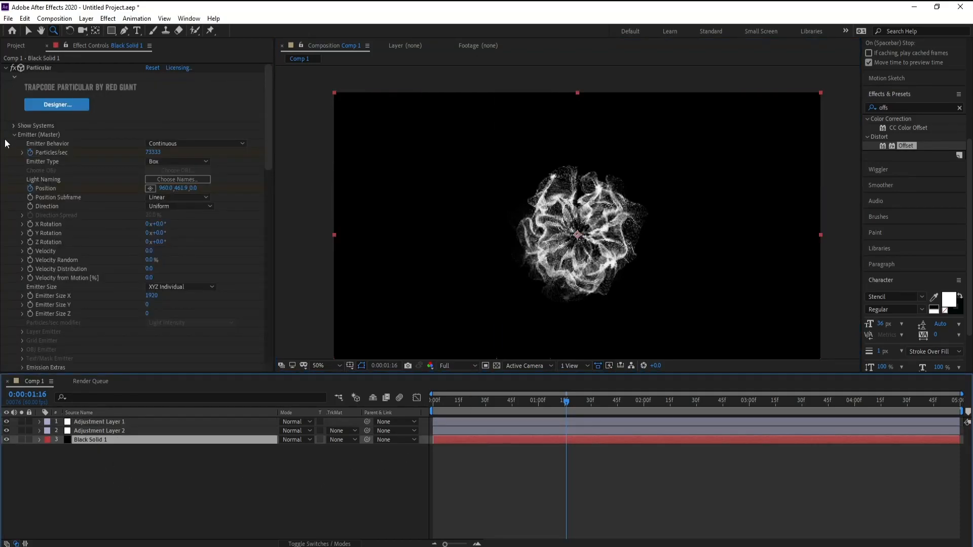
{"action": "left_click", "coordinate": [13, 135]}
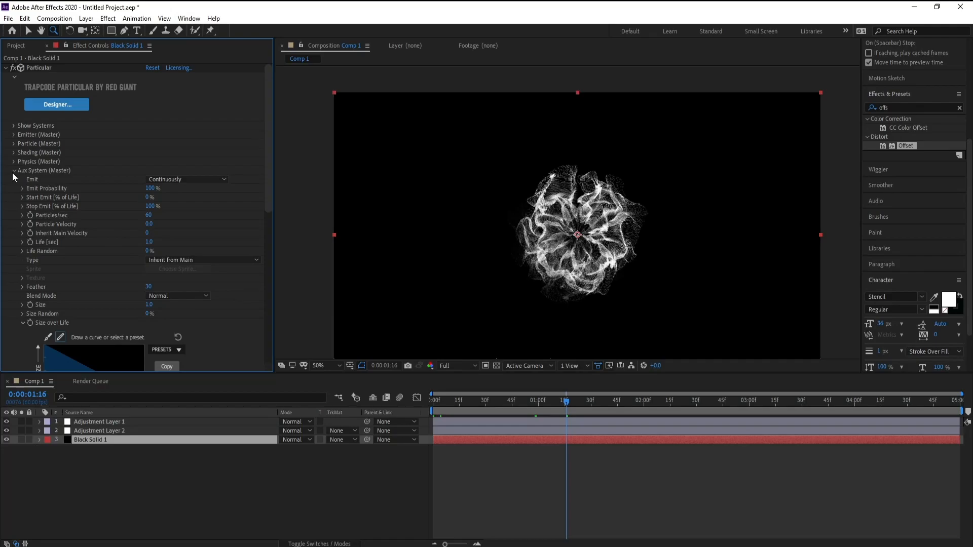
{"action": "left_click", "coordinate": [12, 172]}
{"action": "left_click", "coordinate": [13, 144]}
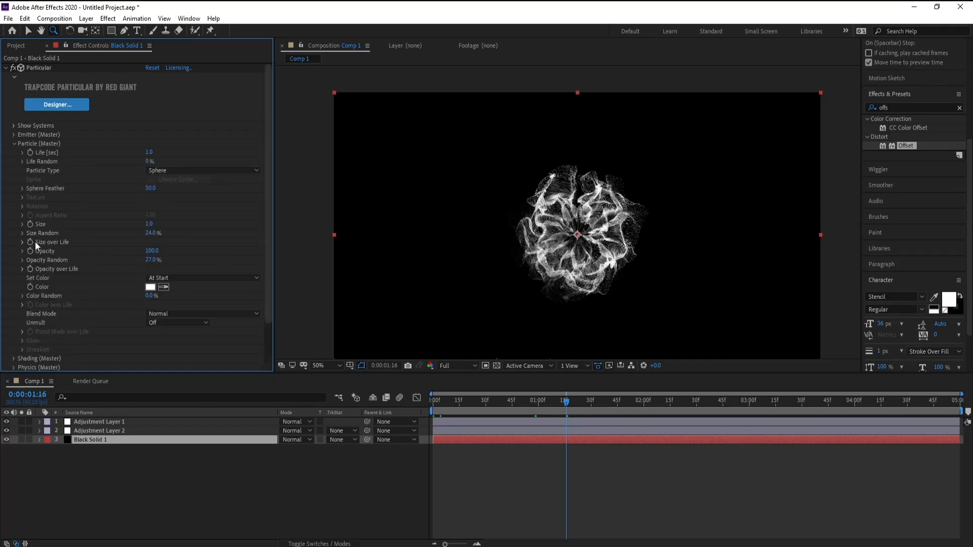
{"action": "left_click", "coordinate": [196, 278]}
{"action": "left_click", "coordinate": [199, 301]}
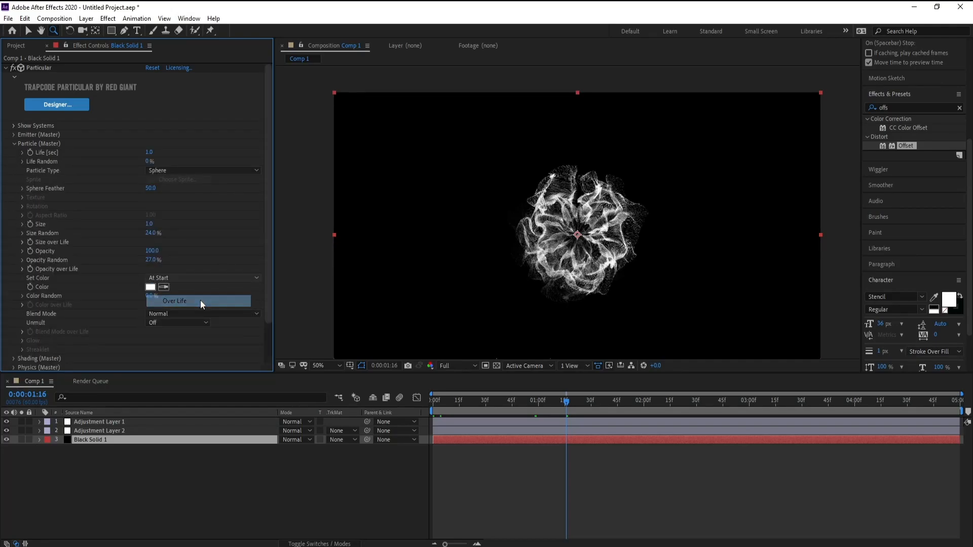
{"action": "left_click", "coordinate": [22, 305]}
{"action": "left_click", "coordinate": [166, 300]}
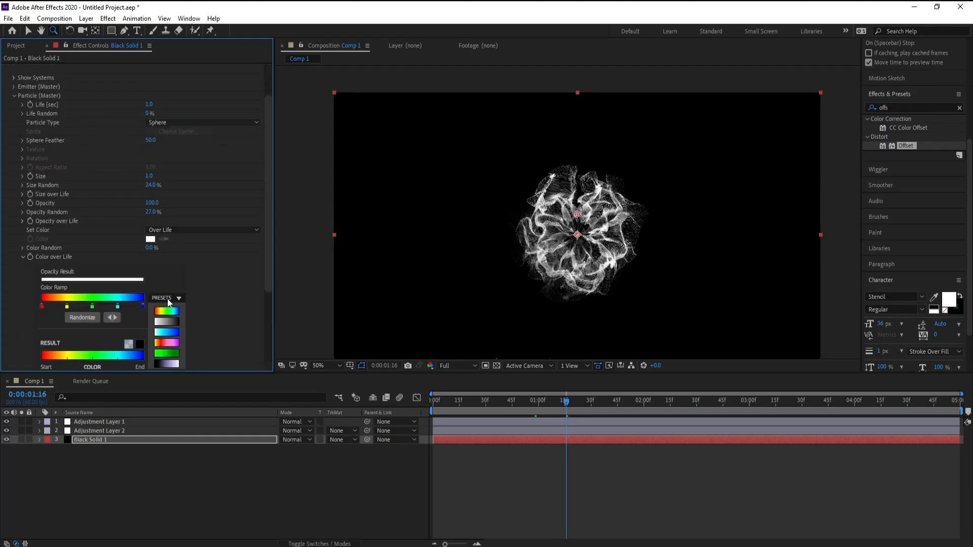
{"action": "left_click", "coordinate": [172, 332]}
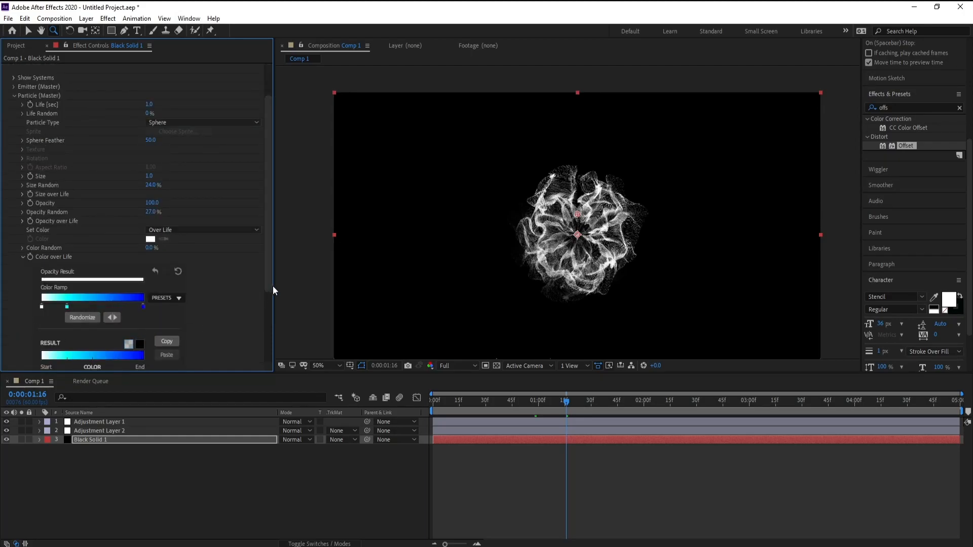
Change the first stop of the Particle (Master) Color over Life ramp from white to magenta F600FF.
{"action": "left_click_drag", "start_coordinate": [274, 285], "coordinate": [285, 284]}
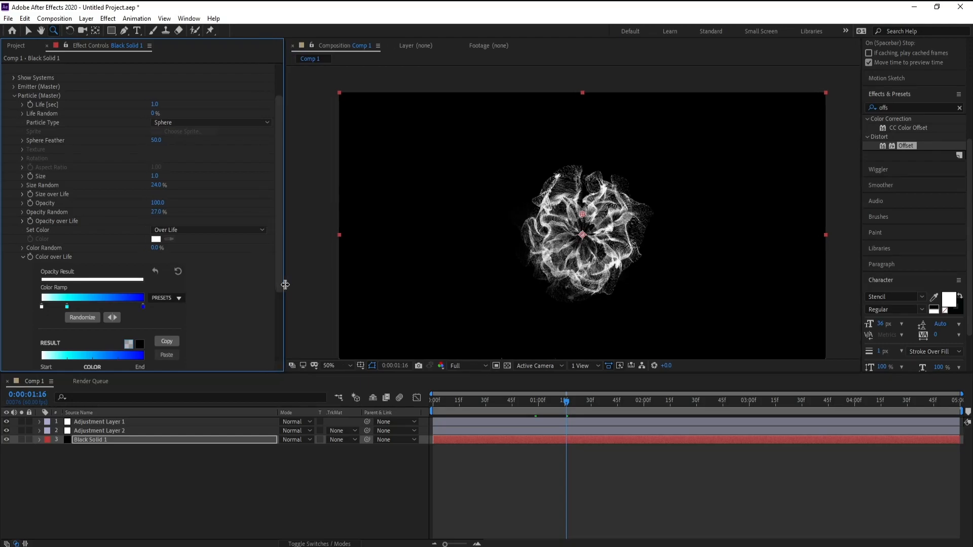
{"action": "double_click", "coordinate": [41, 307]}
{"action": "left_click", "coordinate": [182, 193]}
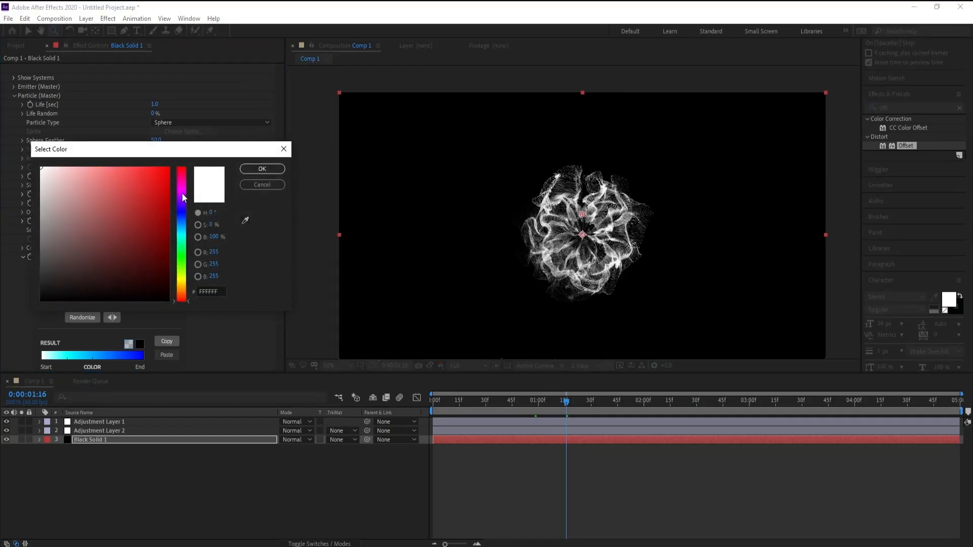
{"action": "left_click_drag", "start_coordinate": [183, 192], "coordinate": [183, 190]}
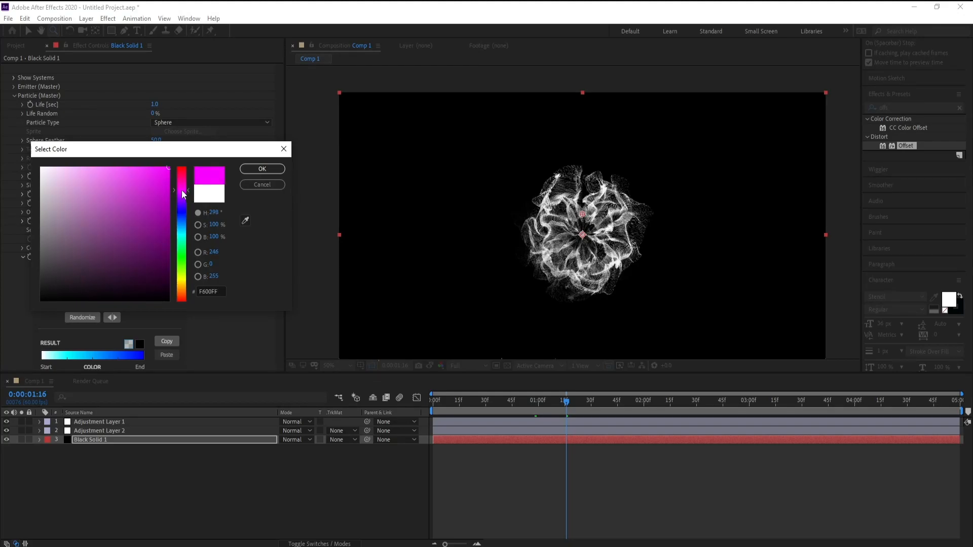
{"action": "left_click", "coordinate": [262, 169]}
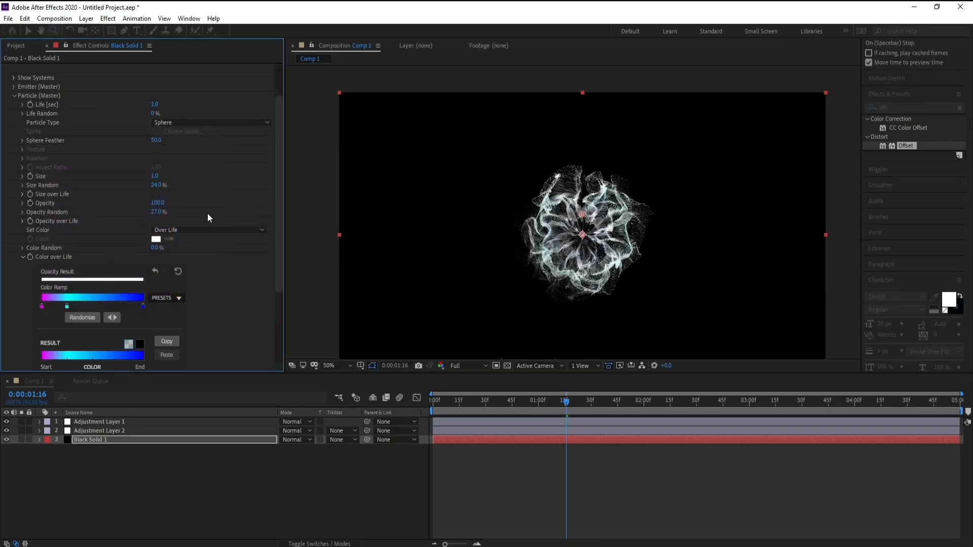
Set the Aux System (Master) Set Color to Over Life and apply the white-cyan-blue Color over Life preset.
{"action": "left_click", "coordinate": [14, 95]}
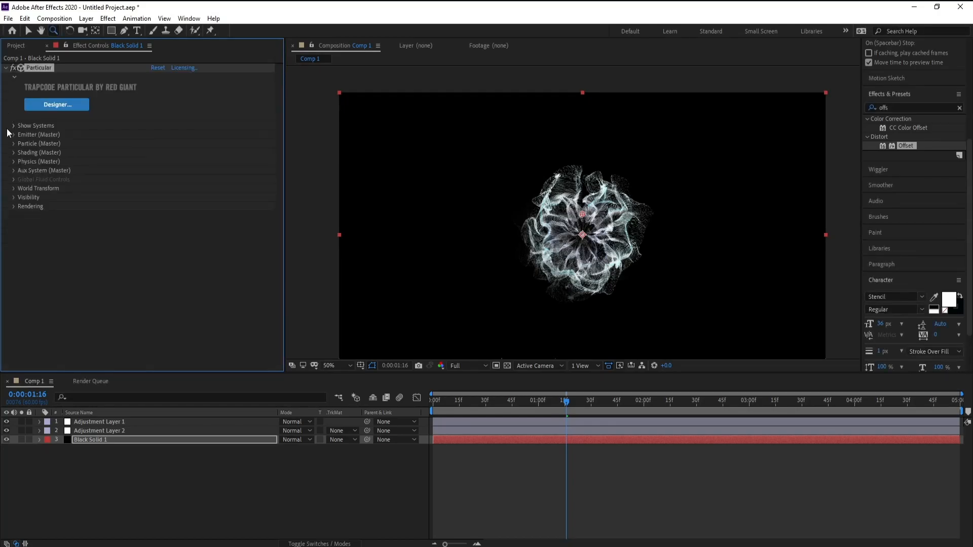
{"action": "left_click", "coordinate": [14, 171]}
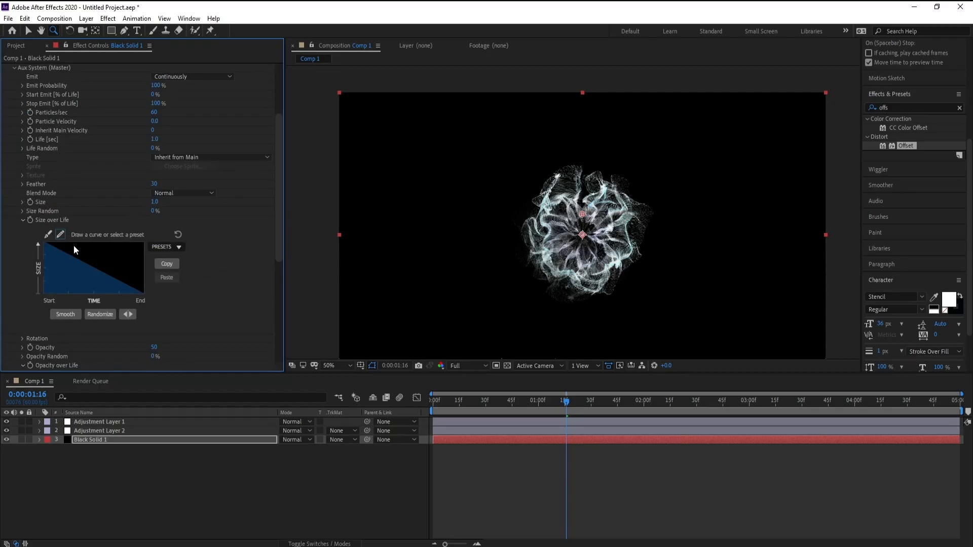
{"action": "left_click_drag", "start_coordinate": [281, 189], "coordinate": [261, 299]}
{"action": "left_click", "coordinate": [196, 276]}
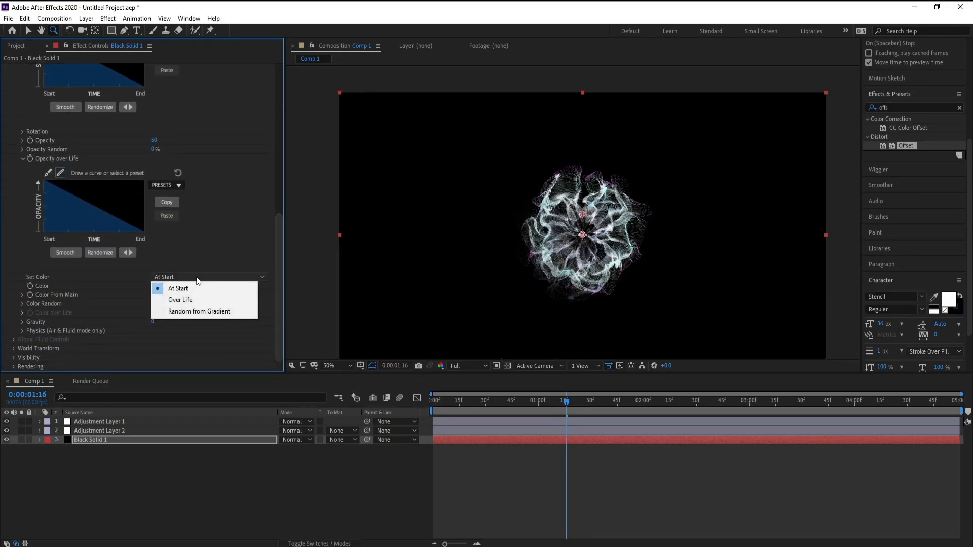
{"action": "left_click", "coordinate": [199, 300]}
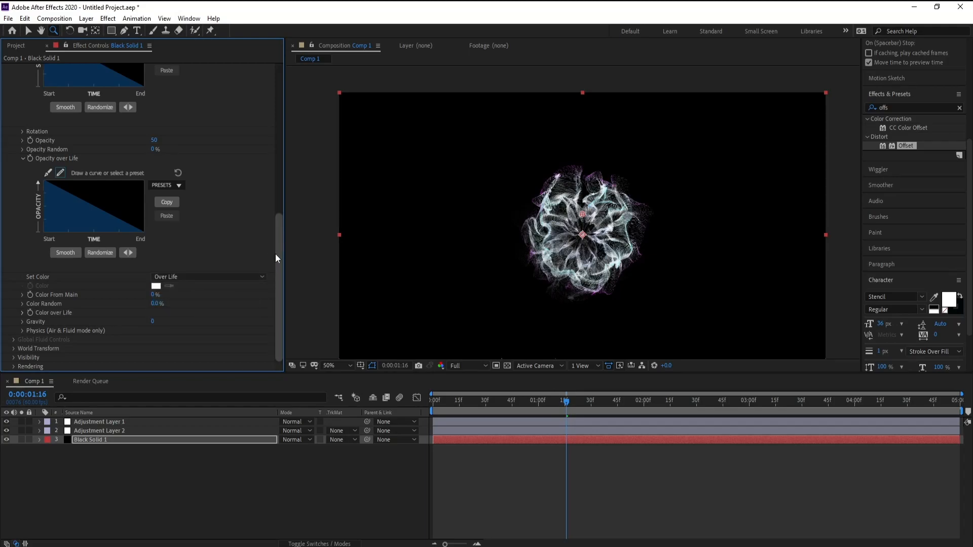
{"action": "left_click", "coordinate": [21, 313]}
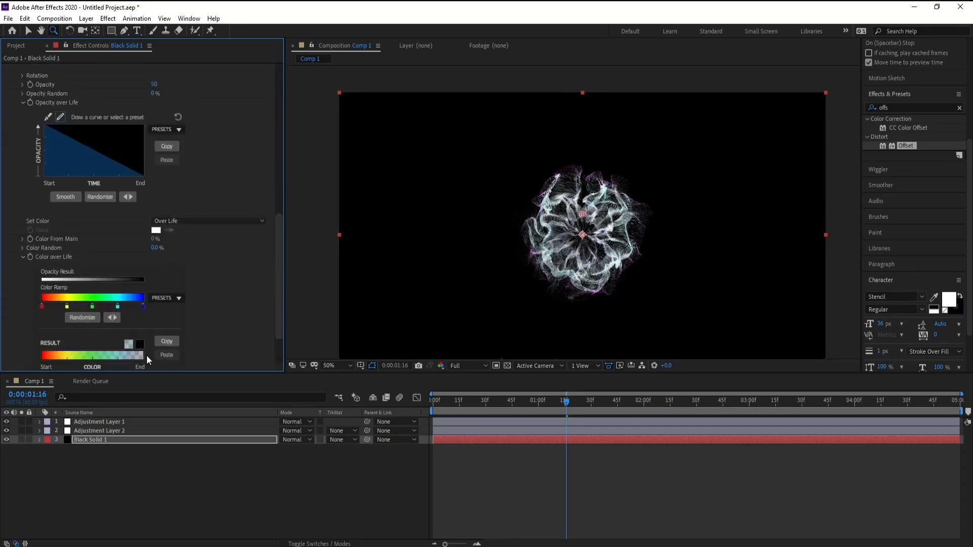
{"action": "left_click", "coordinate": [177, 299]}
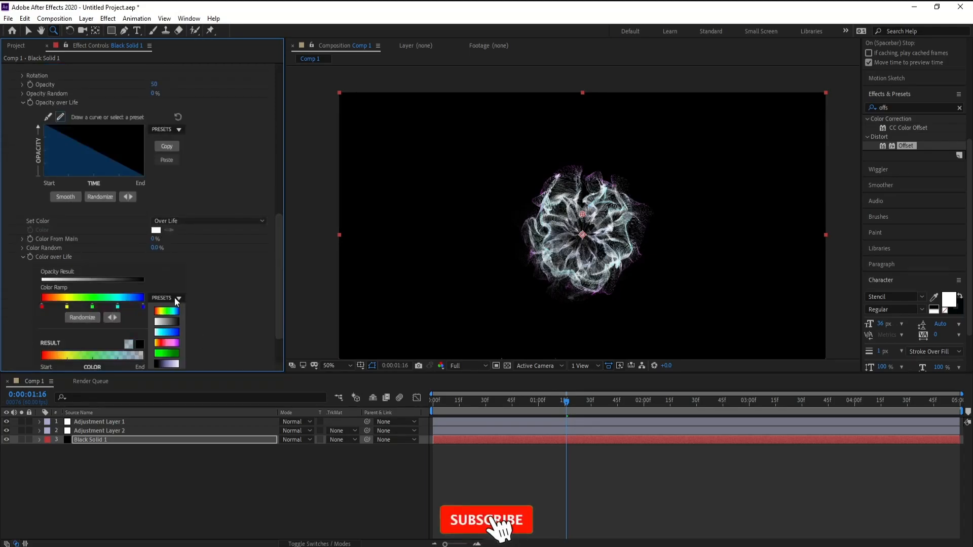
{"action": "left_click", "coordinate": [170, 333]}
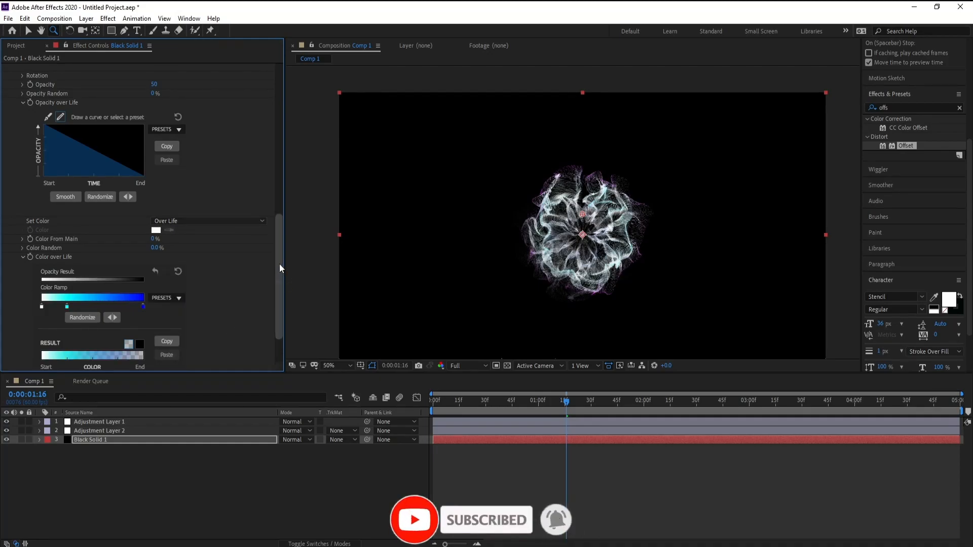
Recolour the white first stop of the Aux System's Color over Life ramp to purple.
{"action": "left_click_drag", "start_coordinate": [279, 264], "coordinate": [279, 308]}
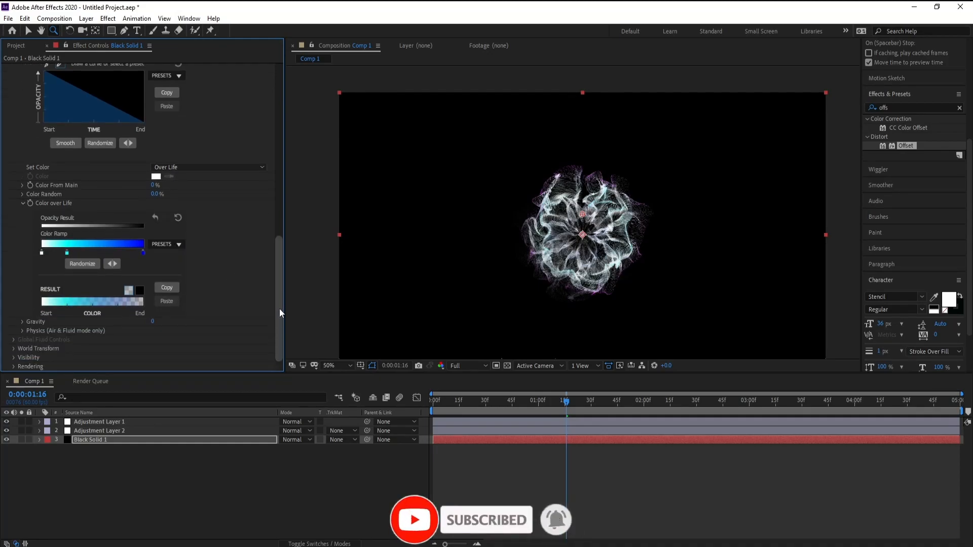
{"action": "double_click", "coordinate": [42, 254]}
{"action": "left_click_drag", "start_coordinate": [181, 205], "coordinate": [168, 182]}
{"action": "left_click", "coordinate": [181, 192]}
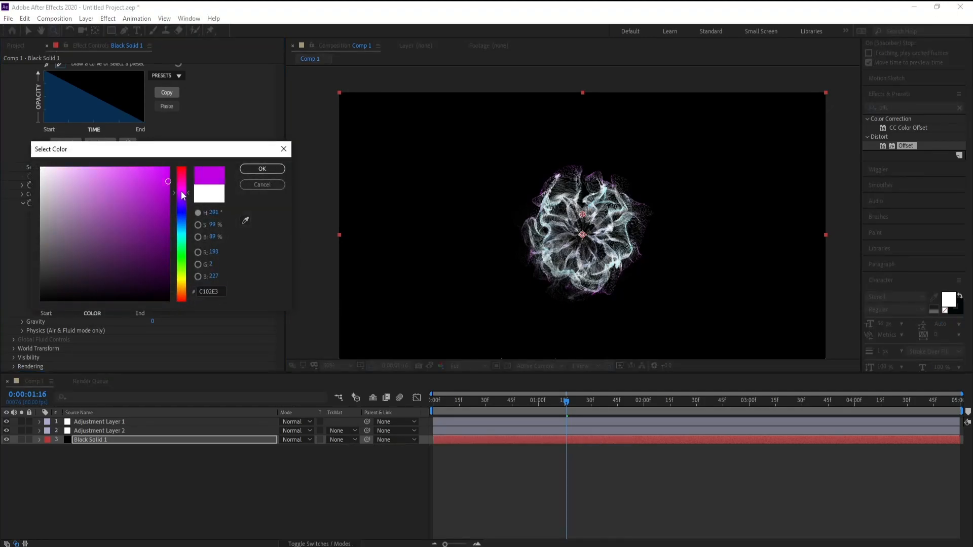
{"action": "left_click", "coordinate": [166, 187]}
{"action": "left_click", "coordinate": [262, 169]}
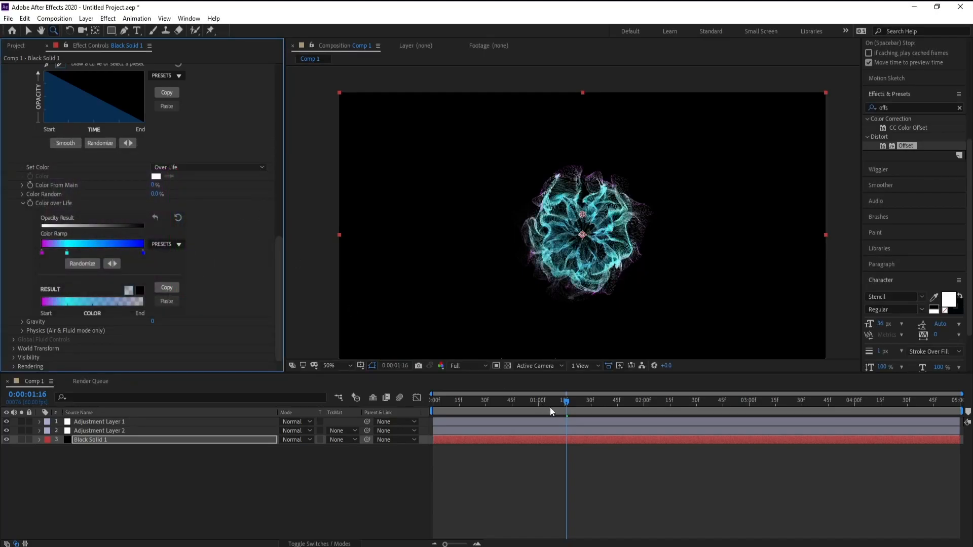
Move the current time to 0:00:01:11 and add a new adjustment layer above all other layers.
{"action": "mouse_move", "coordinate": [553, 405]}
{"action": "left_mouse_down"}
{"action": "mouse_move", "coordinate": [541, 402]}
{"action": "mouse_move", "coordinate": [557, 401]}
{"action": "left_mouse_up"}
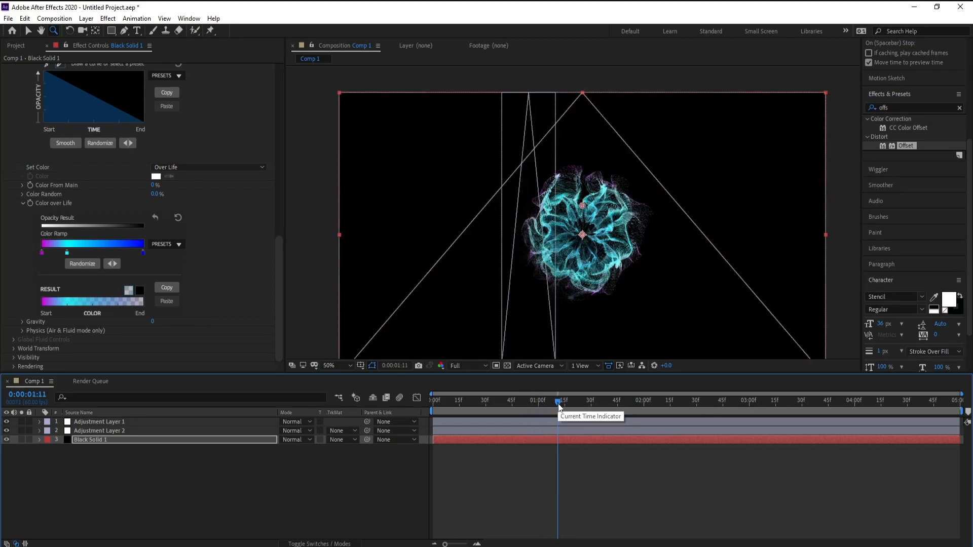
{"action": "left_click", "coordinate": [86, 459]}
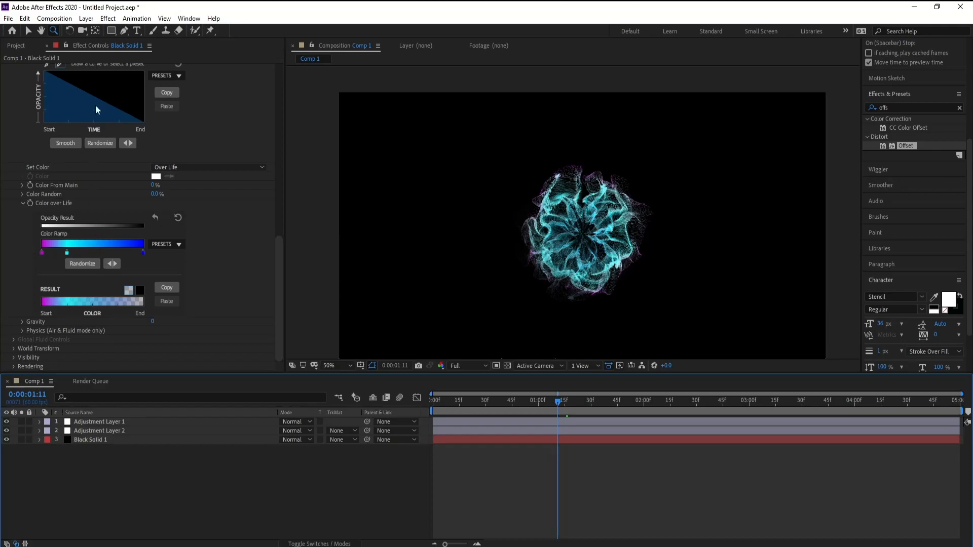
{"action": "left_click", "coordinate": [86, 19]}
{"action": "mouse_move", "coordinate": [94, 32]}
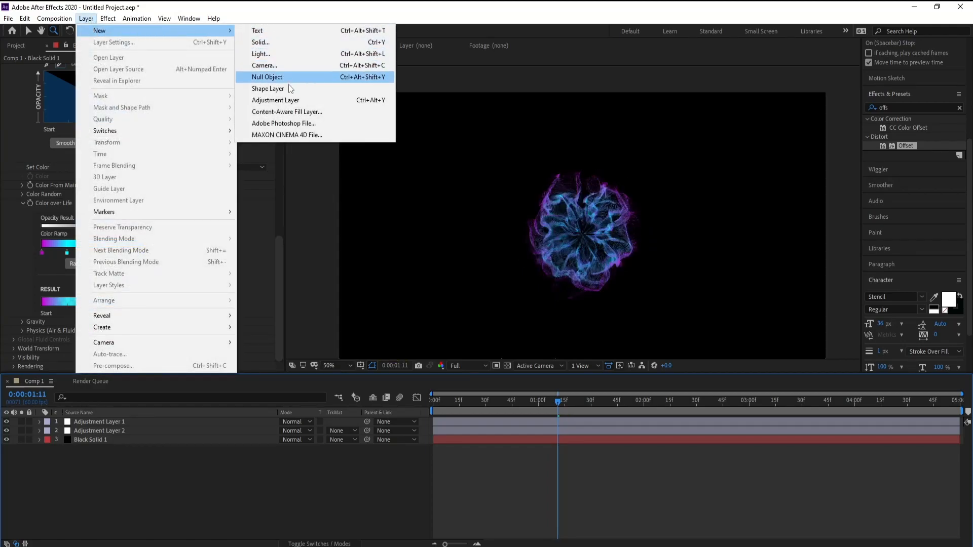
{"action": "left_click", "coordinate": [284, 100]}
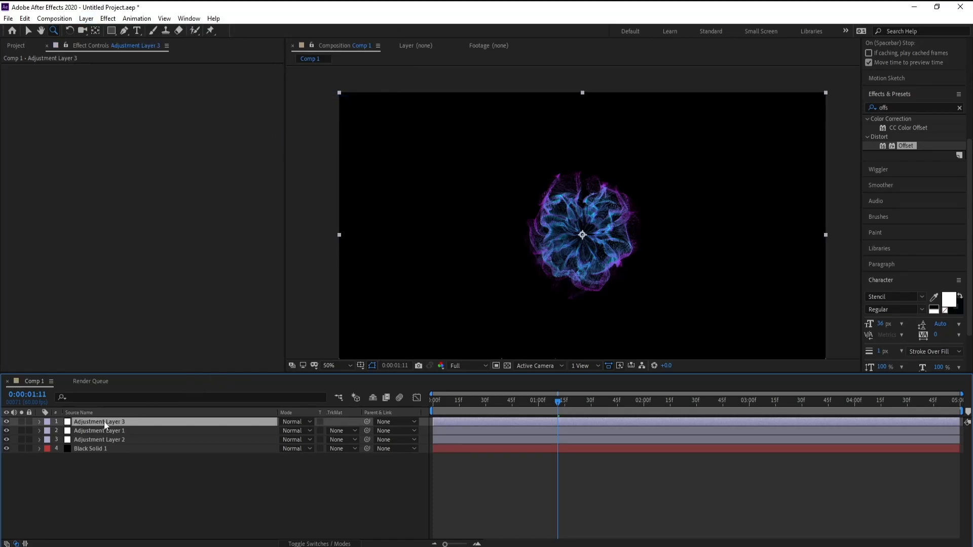
Apply VC Color Vibrance to the top adjustment layer and set its Color to magenta FF00F6.
{"action": "left_click", "coordinate": [108, 18]}
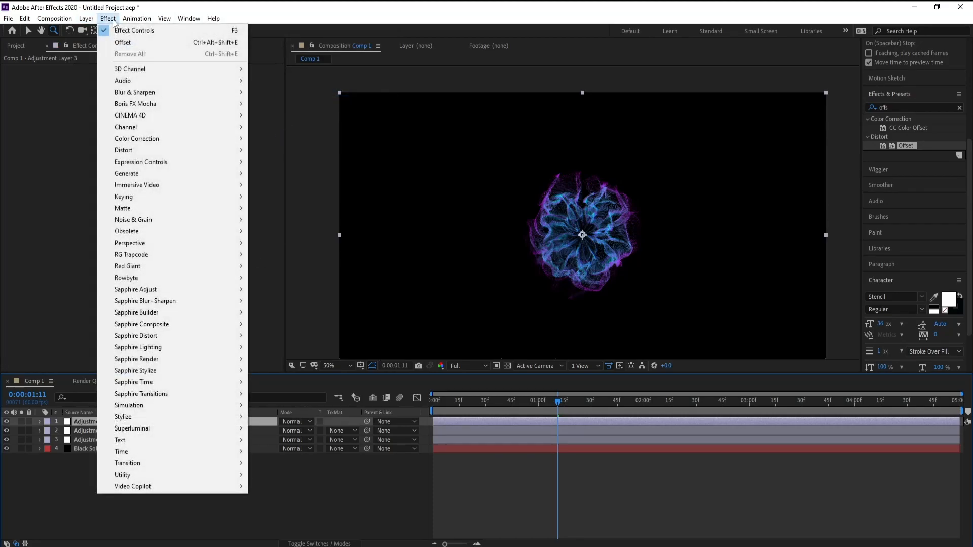
{"action": "mouse_move", "coordinate": [171, 490]}
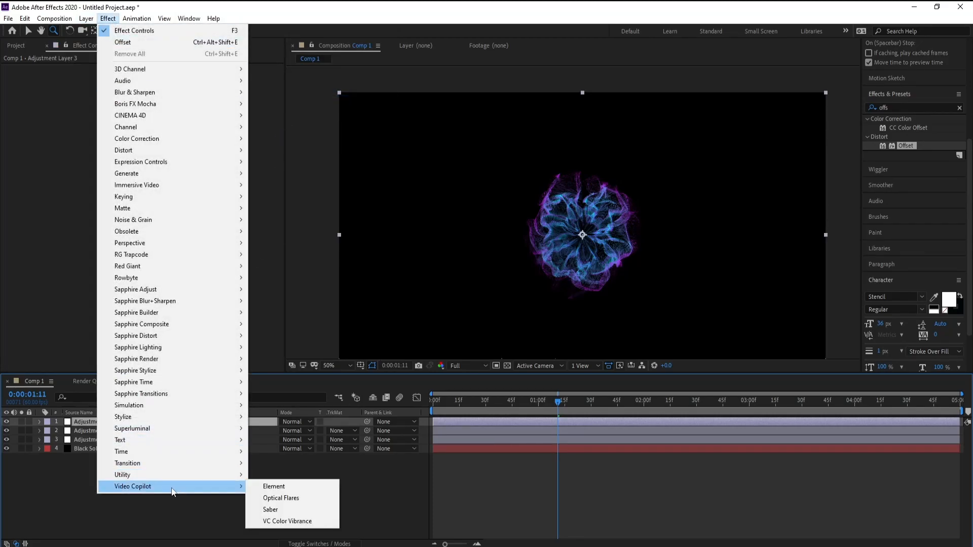
{"action": "left_click", "coordinate": [288, 522]}
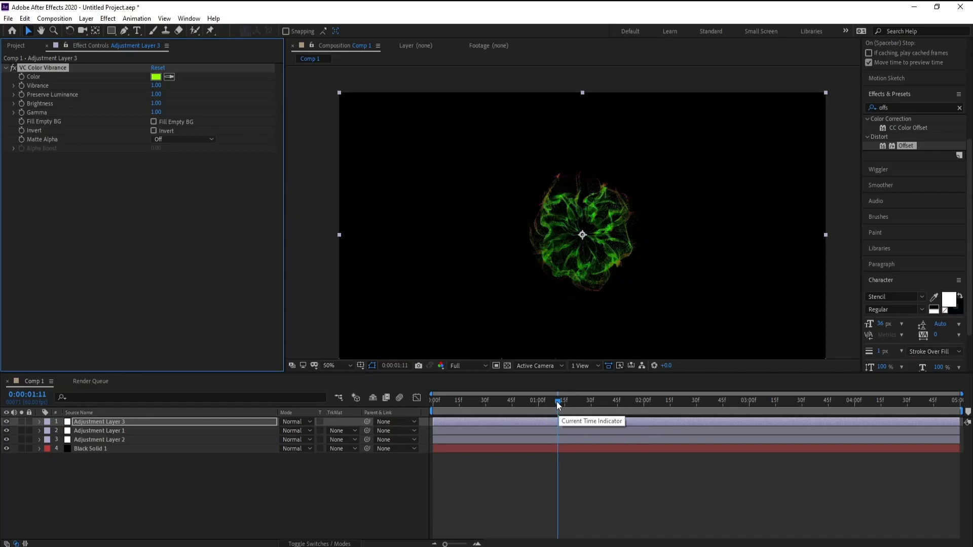
{"action": "left_click", "coordinate": [155, 77]}
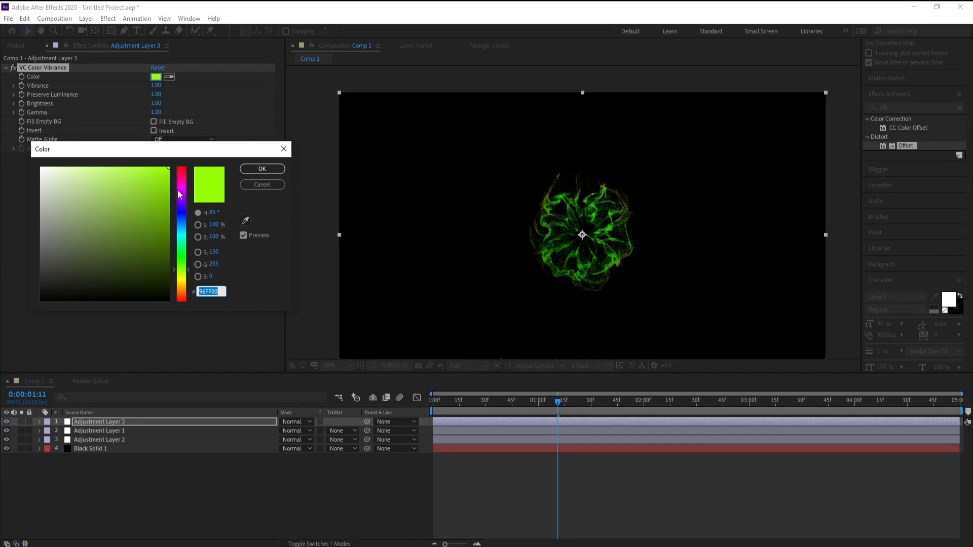
{"action": "left_click", "coordinate": [184, 192]}
{"action": "left_click", "coordinate": [183, 199]}
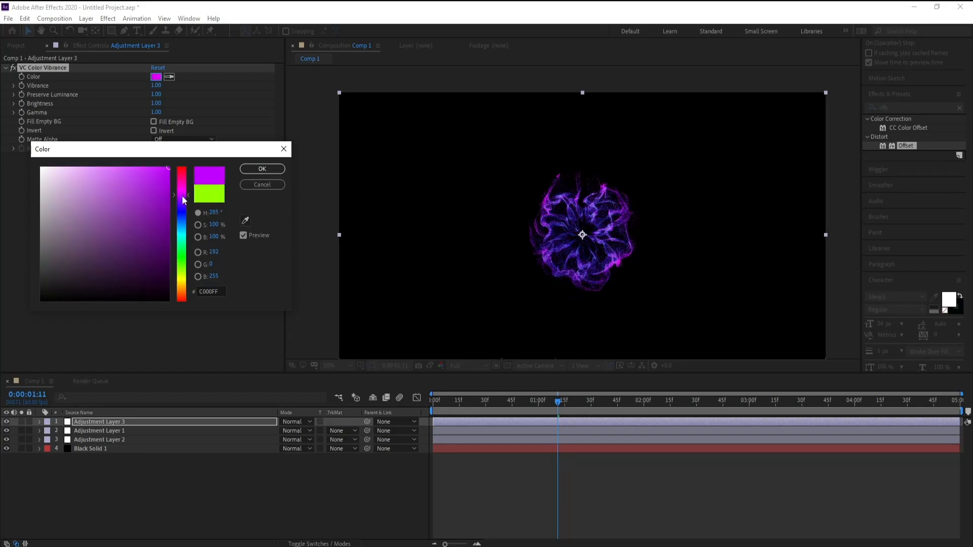
{"action": "left_click", "coordinate": [183, 188]}
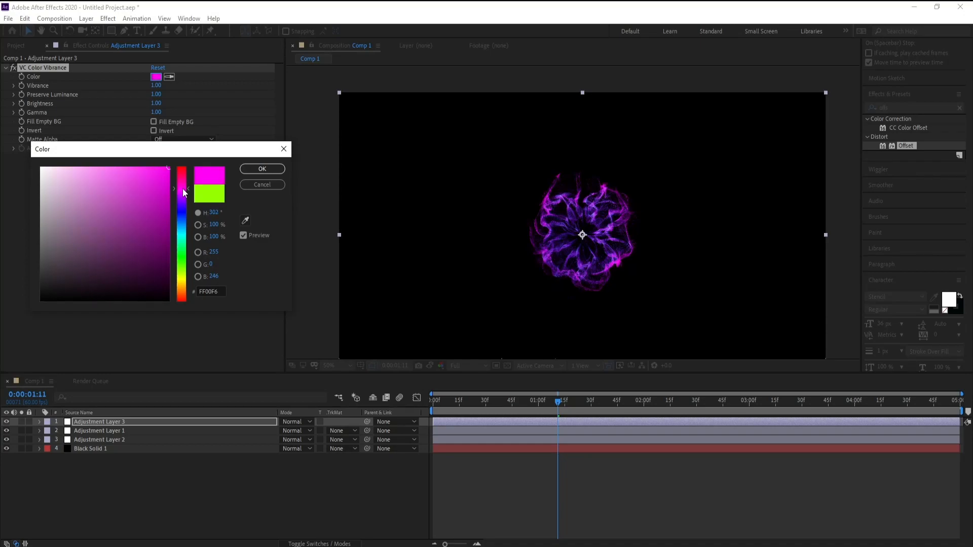
{"action": "left_click", "coordinate": [261, 170]}
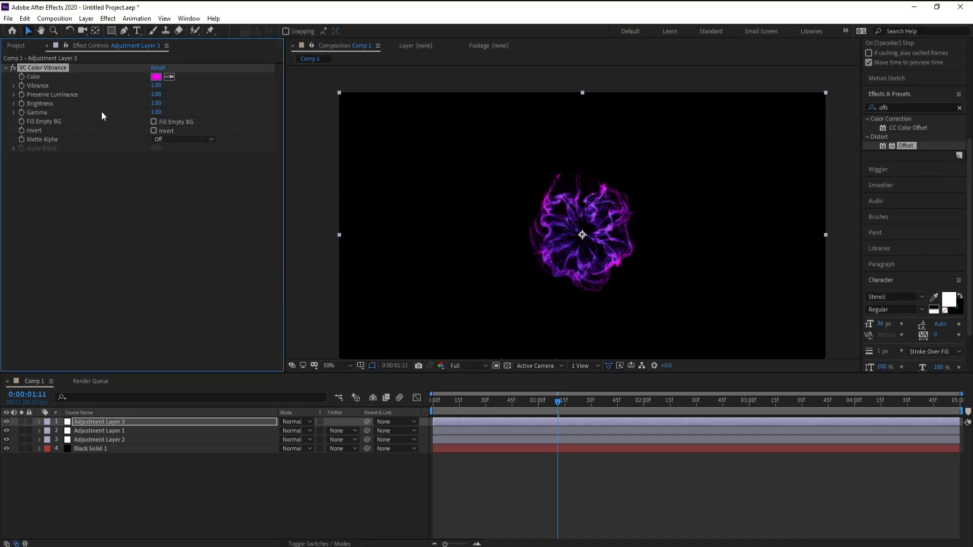
Add a Glow with Glow Threshold 80% and Glow Radius 60 to the top adjustment layer, and view it at 0:00:01:03.
{"action": "left_click", "coordinate": [108, 18]}
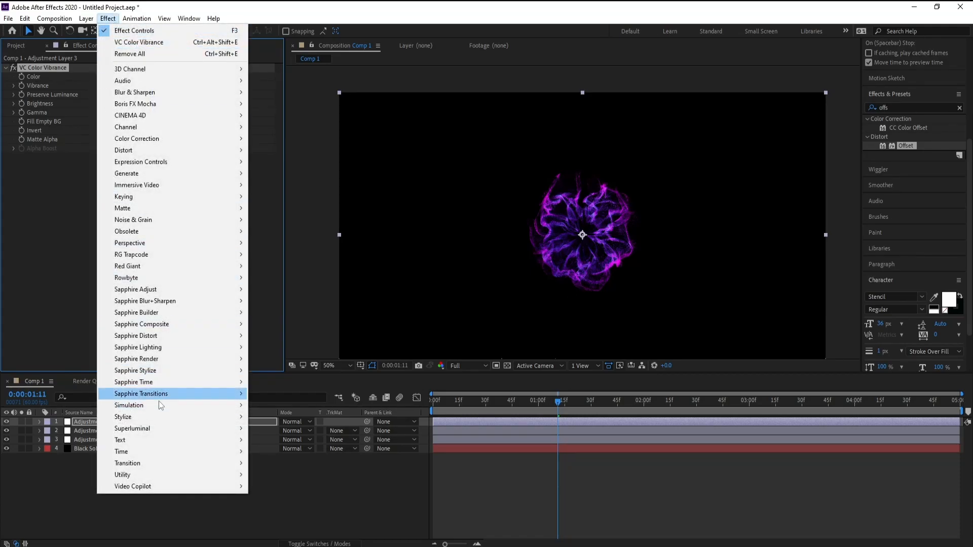
{"action": "mouse_move", "coordinate": [164, 417]}
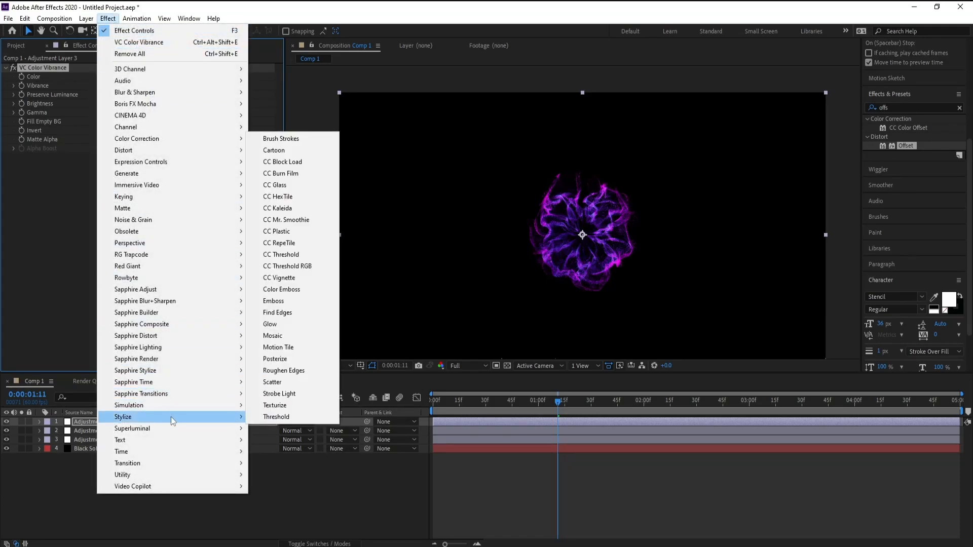
{"action": "left_click", "coordinate": [270, 324]}
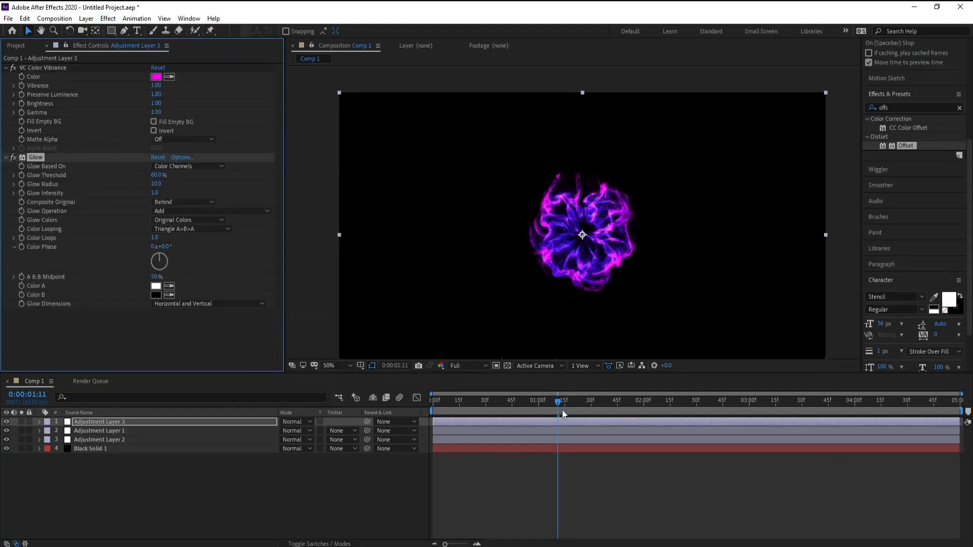
{"action": "left_click", "coordinate": [156, 176]}
{"action": "type", "text": "80"}
{"action": "key", "text": "Tab"}
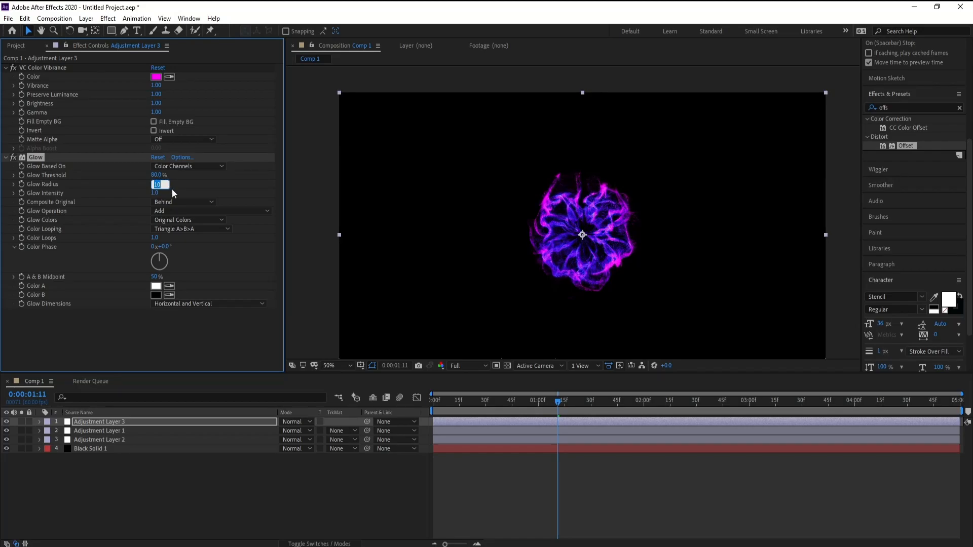
{"action": "type", "text": "60"}
{"action": "key", "text": "Return"}
{"action": "mouse_move", "coordinate": [557, 405]}
{"action": "left_mouse_down"}
{"action": "mouse_move", "coordinate": [539, 402]}
{"action": "mouse_move", "coordinate": [551, 402]}
{"action": "left_mouse_up"}
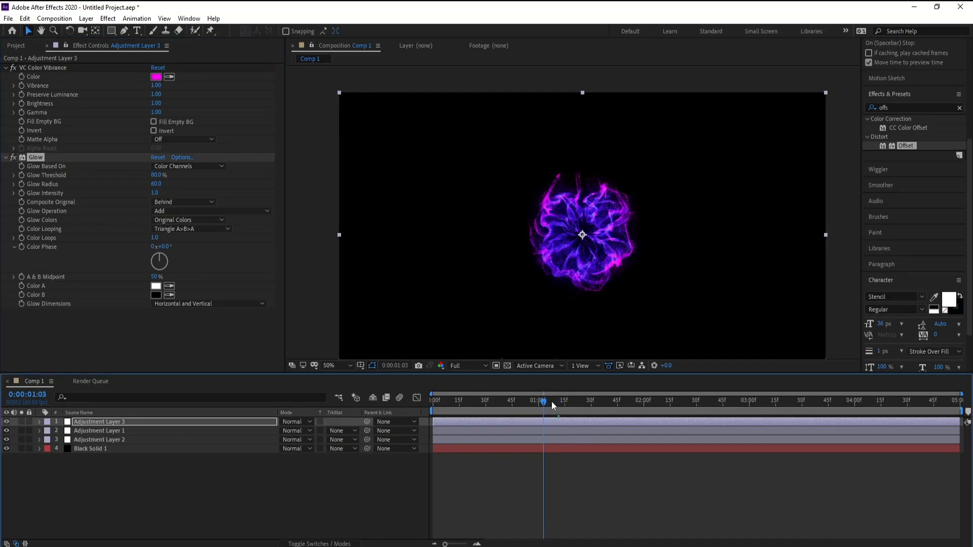